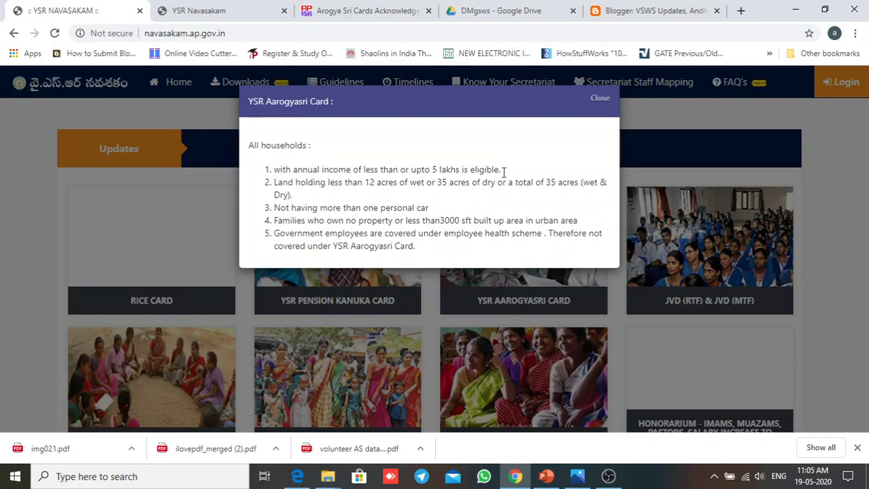
Step: Highlight the YSR Aarogyasri Card eligibility conditions shown in the popup
drag(427, 251, 268, 171)
Step: Close the Aarogyasri Card eligibility popup and return to the Navasakam portal home page
click(505, 146)
click(598, 99)
click(235, 5)
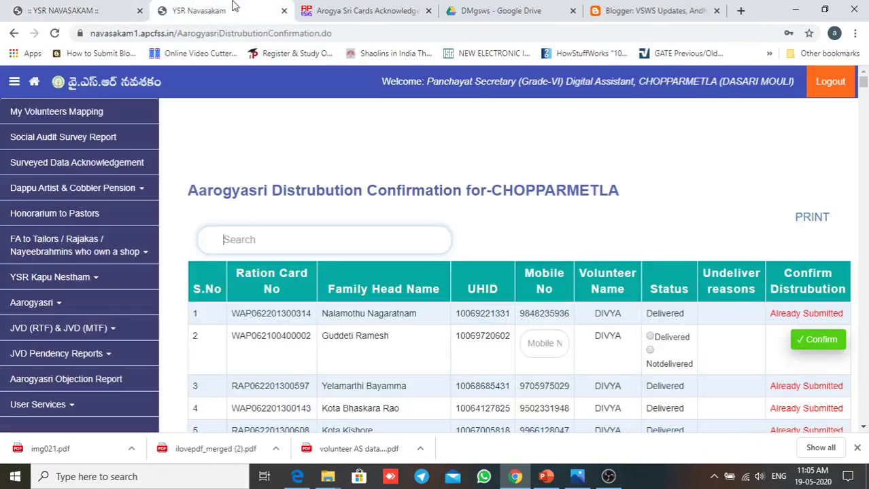
scroll(163, 162, down, 2)
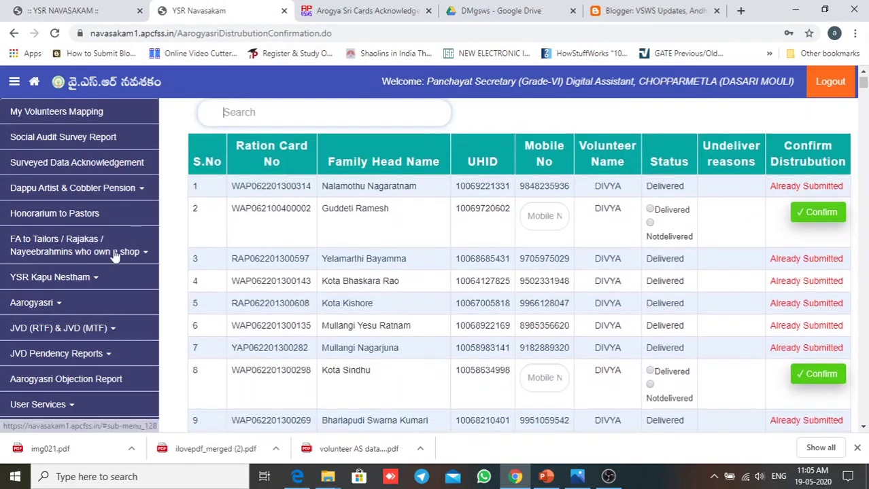
click(34, 87)
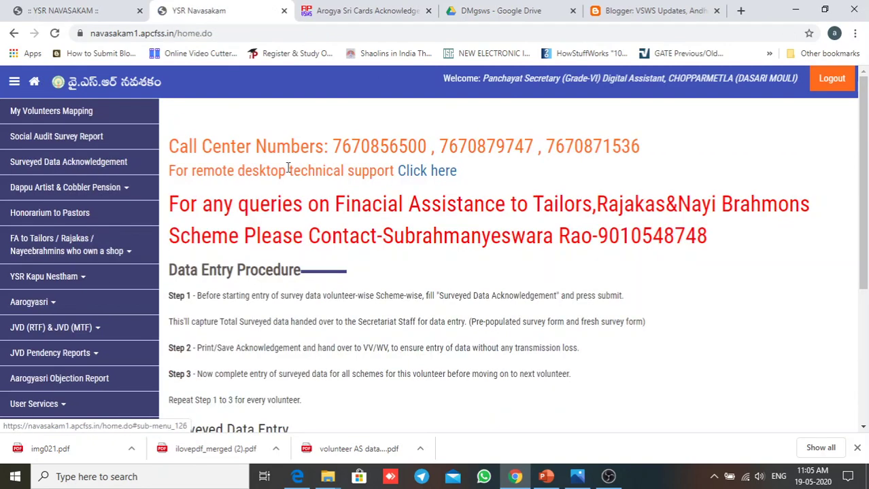
Step: Expand Aarogyasri in the sidebar and open Aarogyasri-Acknowledgement Confirmation
scroll(151, 291, down, 2)
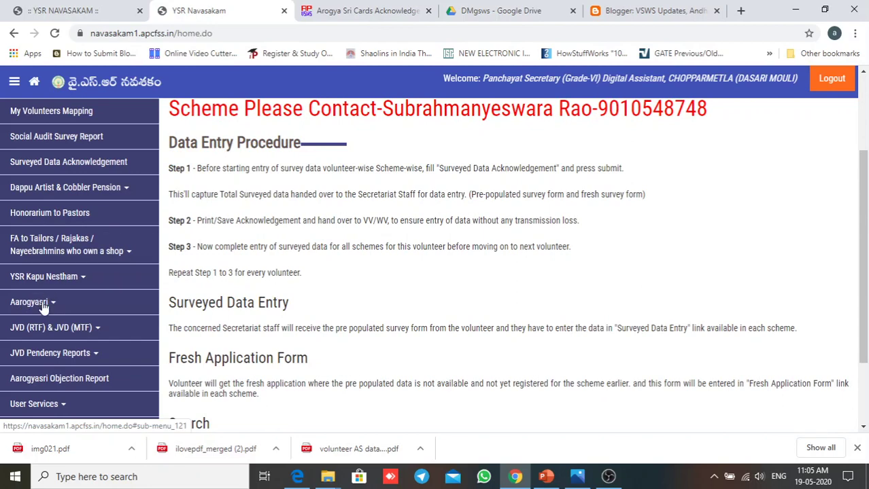
click(42, 307)
scroll(75, 313, down, 2)
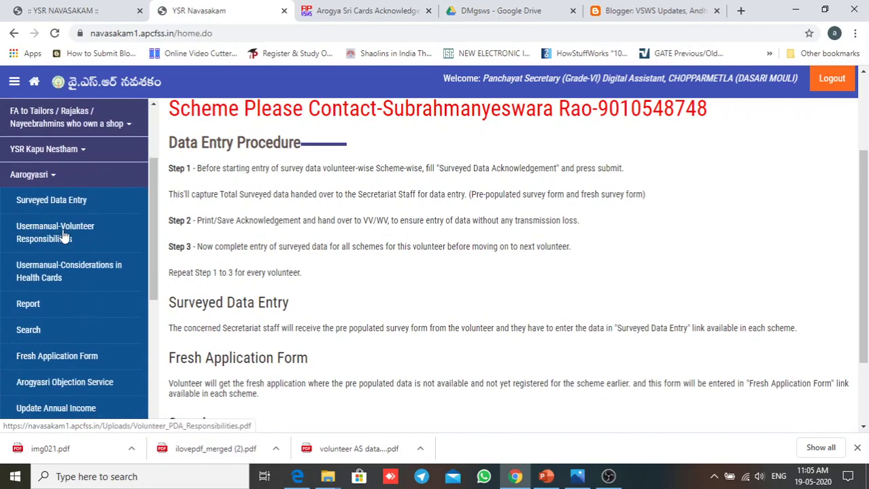
scroll(63, 235, down, 2)
scroll(80, 283, down, 1)
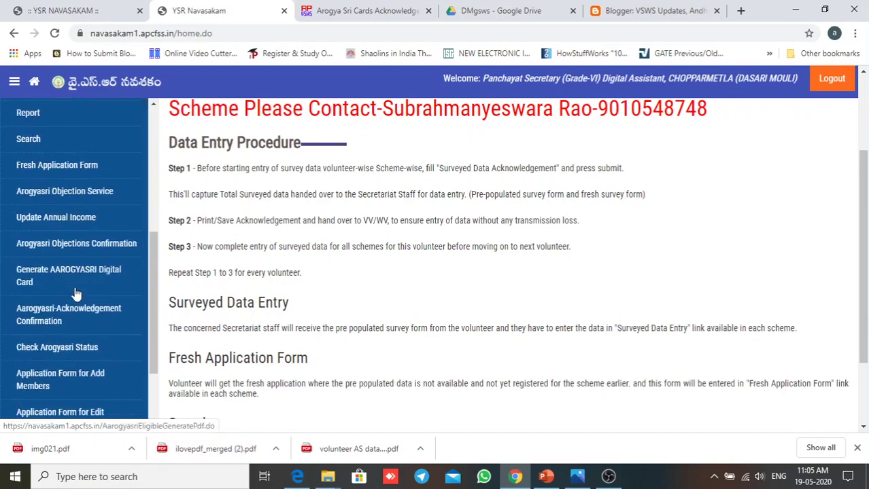
scroll(77, 294, down, 2)
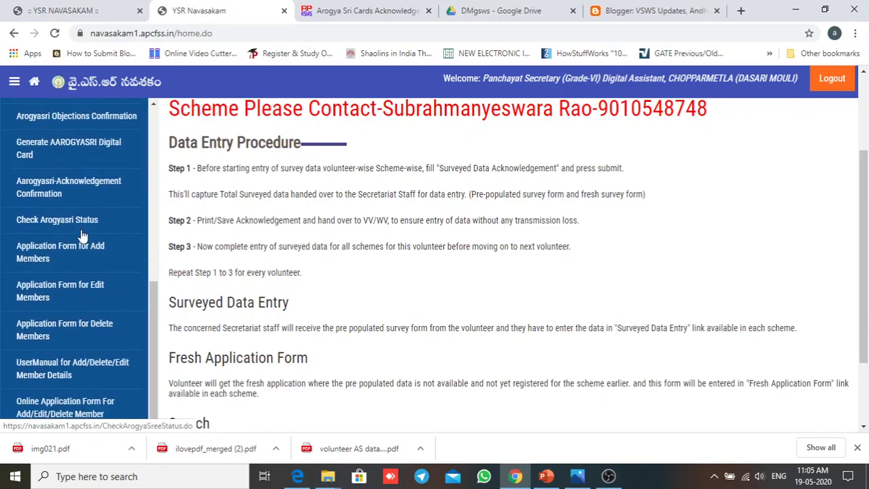
scroll(74, 258, down, 1)
scroll(65, 282, up, 1)
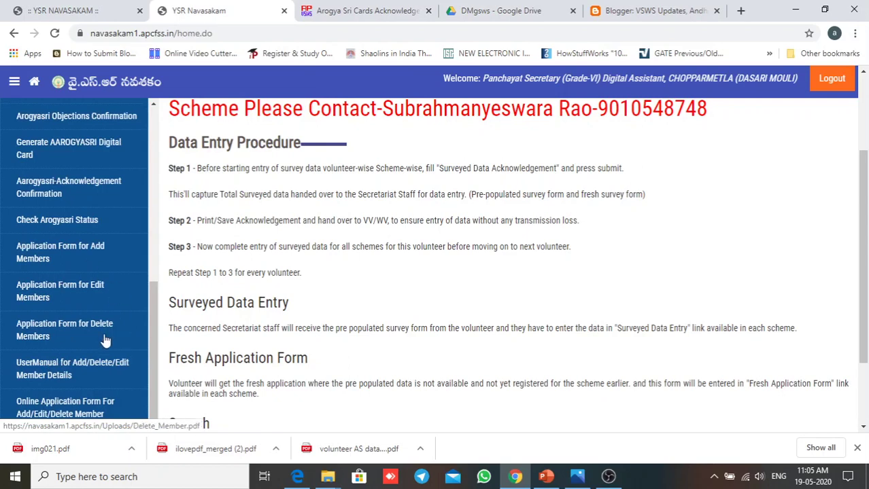
scroll(92, 288, up, 1)
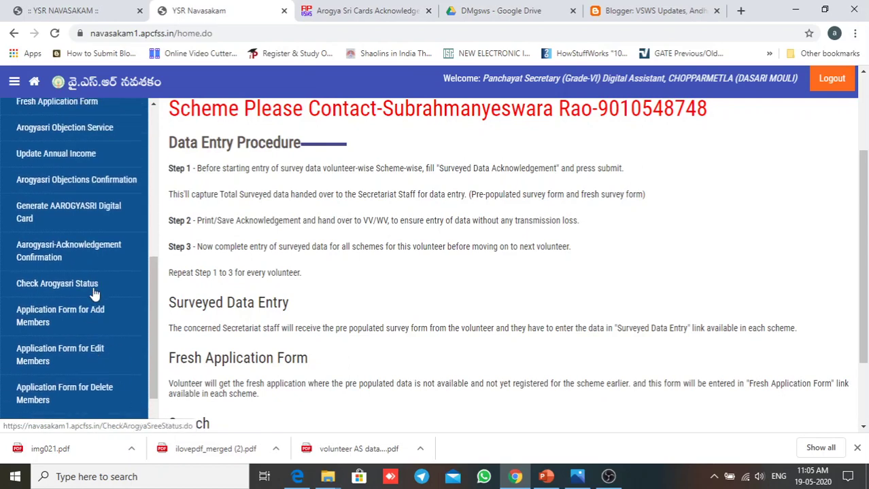
click(56, 253)
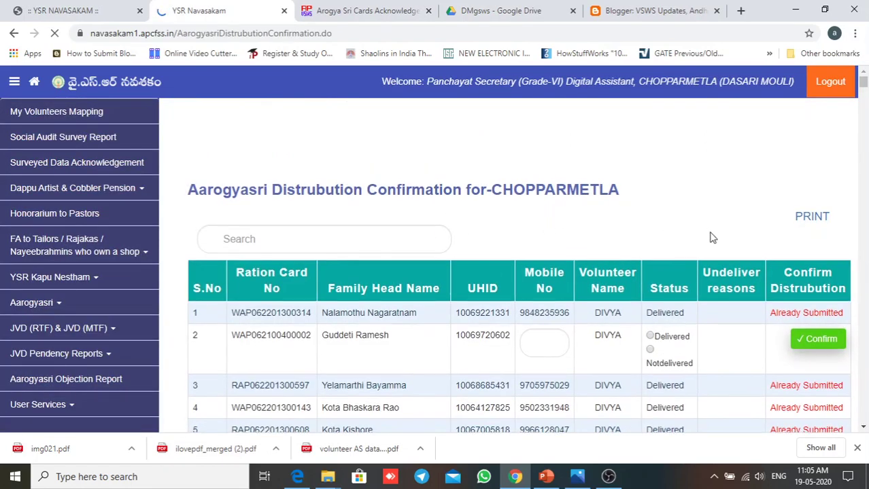
Step: Scroll through the CHOPPARMETLA confirmation table and briefly highlight row 1's UHID
scroll(707, 238, down, 2)
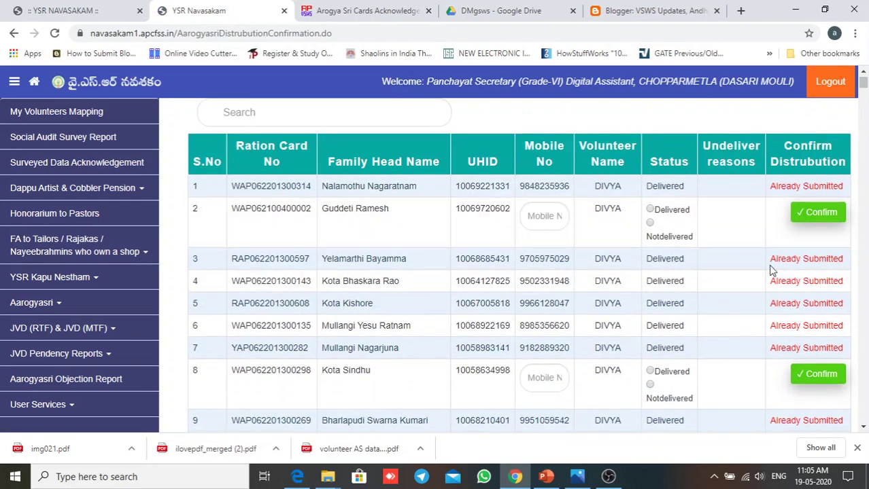
scroll(636, 258, up, 1)
scroll(514, 255, up, 1)
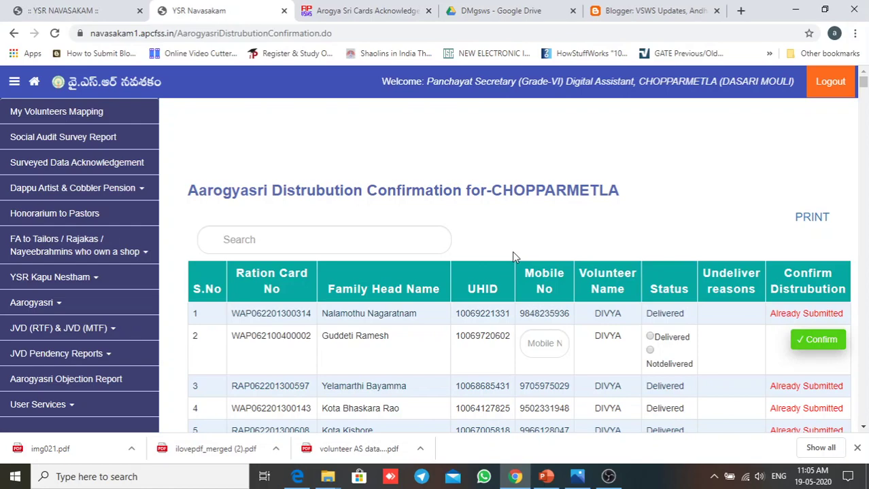
scroll(514, 257, down, 1)
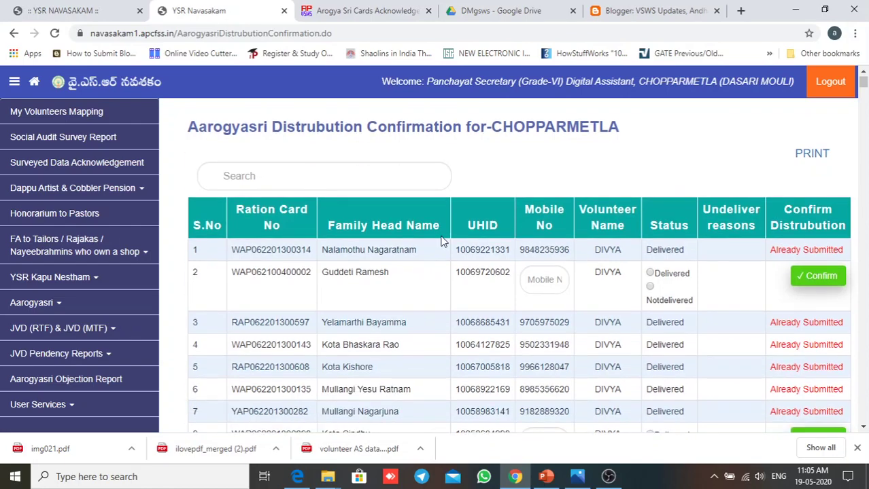
scroll(547, 350, down, 1)
scroll(548, 349, down, 6)
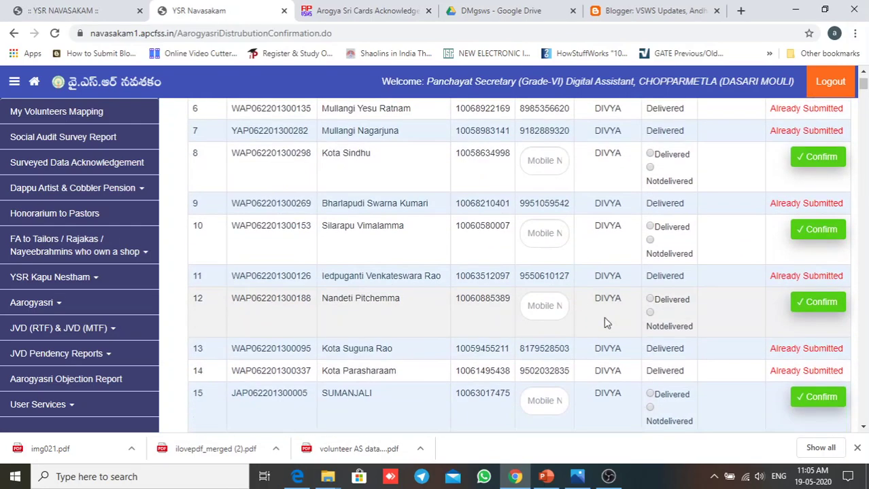
scroll(362, 294, up, 6)
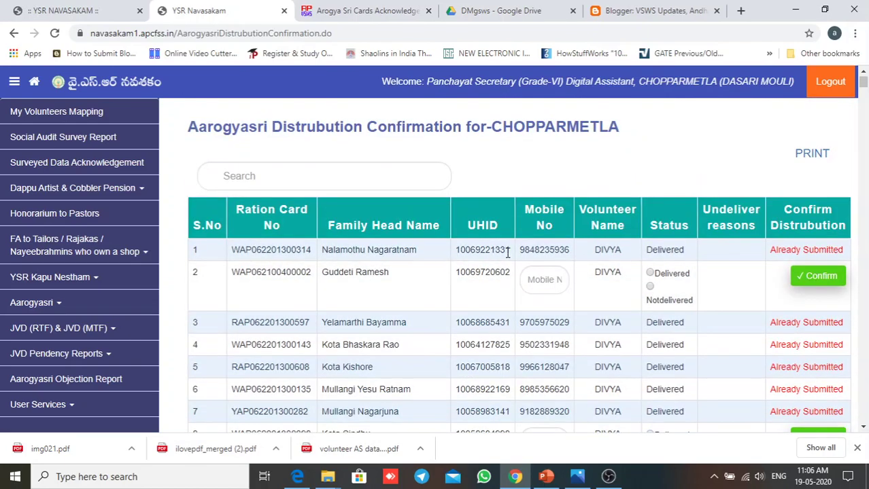
drag(511, 250, 446, 256)
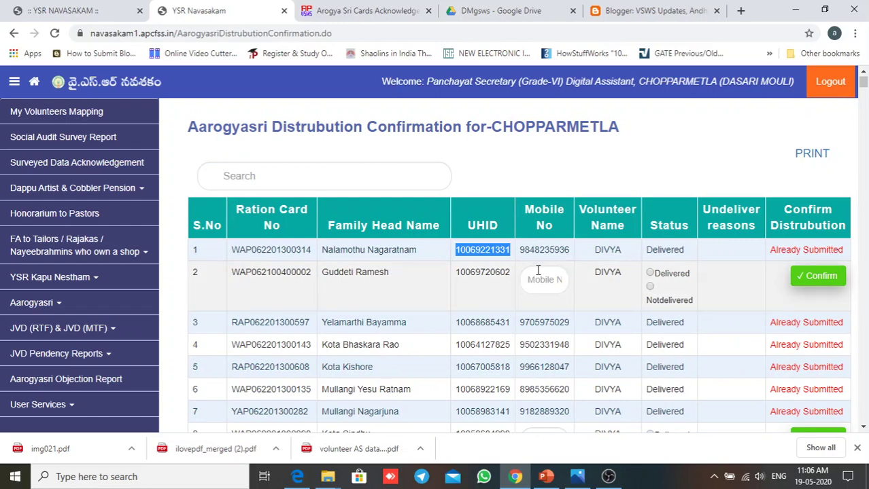
click(626, 258)
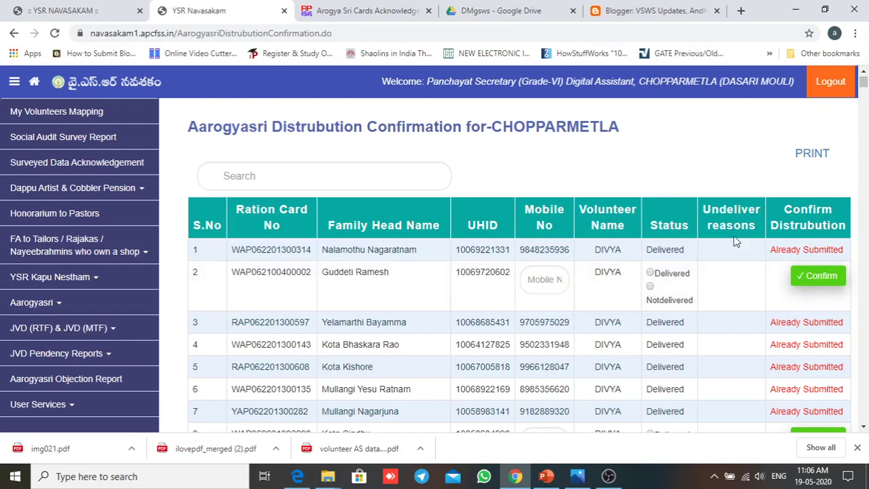
Step: Review the rows awaiting confirmation (2, 8, 10, 12, 15) and focus the Search box
scroll(580, 345, down, 2)
scroll(580, 346, down, 2)
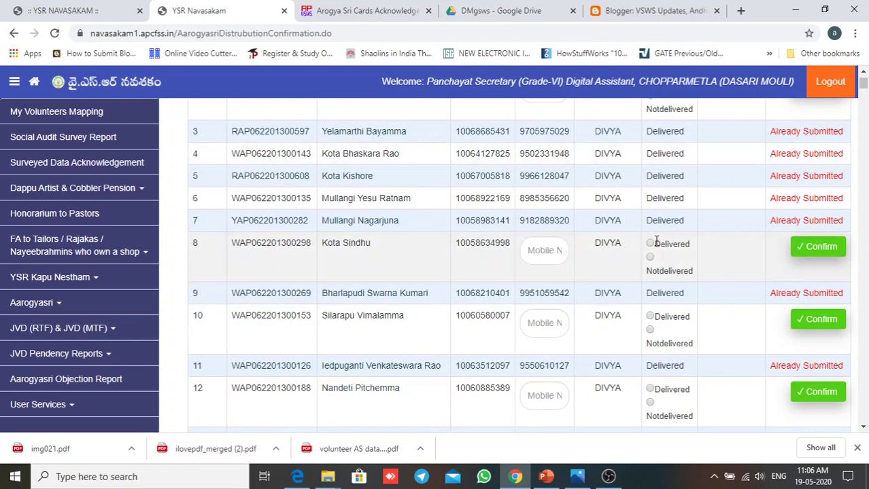
scroll(690, 248, up, 3)
scroll(689, 287, down, 3)
scroll(666, 270, up, 4)
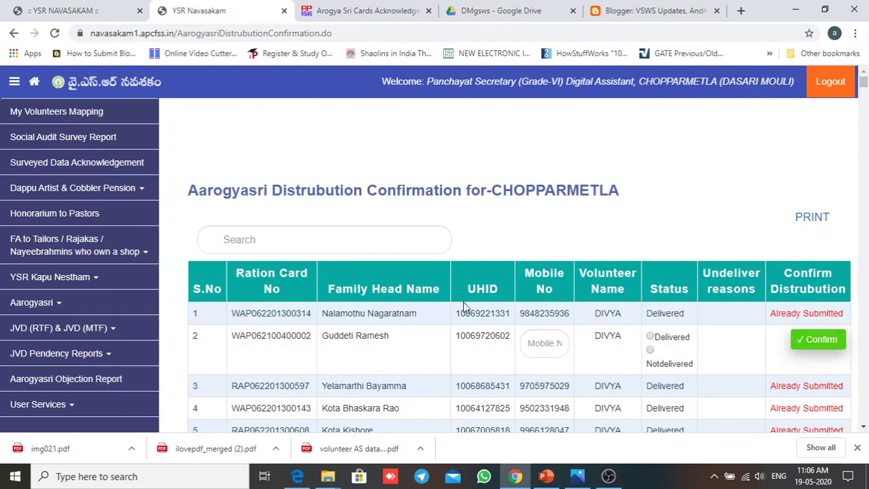
scroll(464, 308, down, 5)
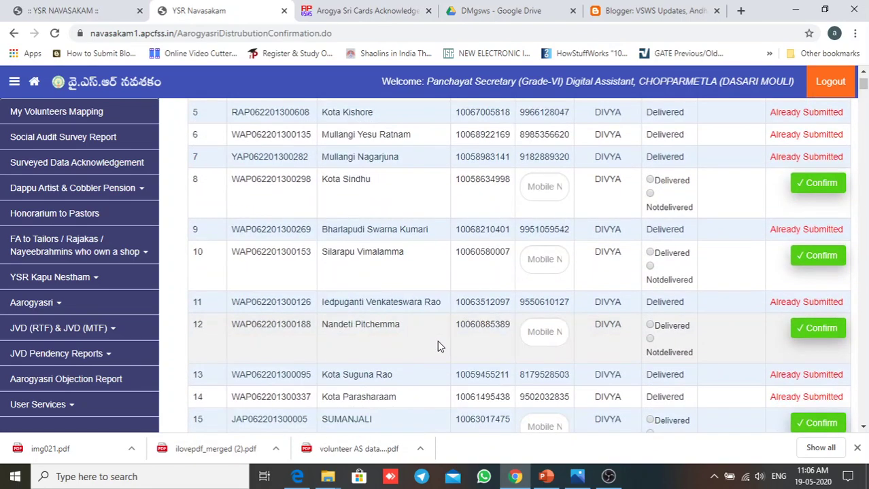
scroll(408, 333, up, 4)
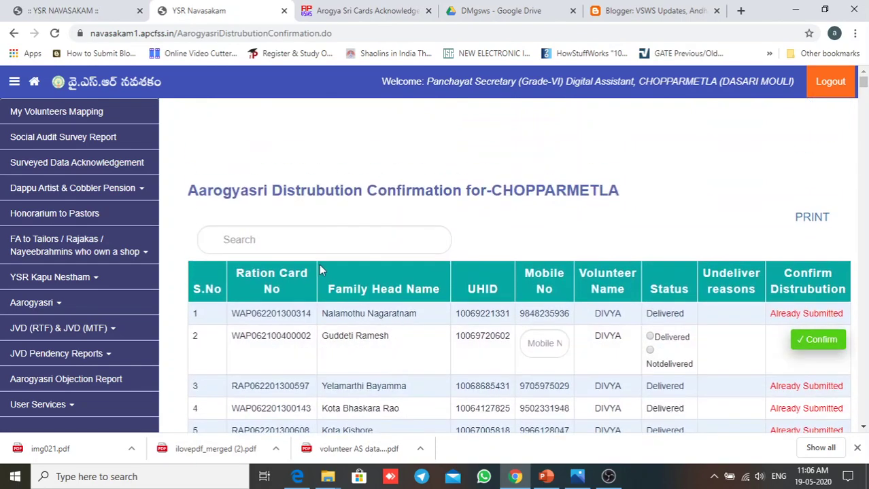
click(332, 237)
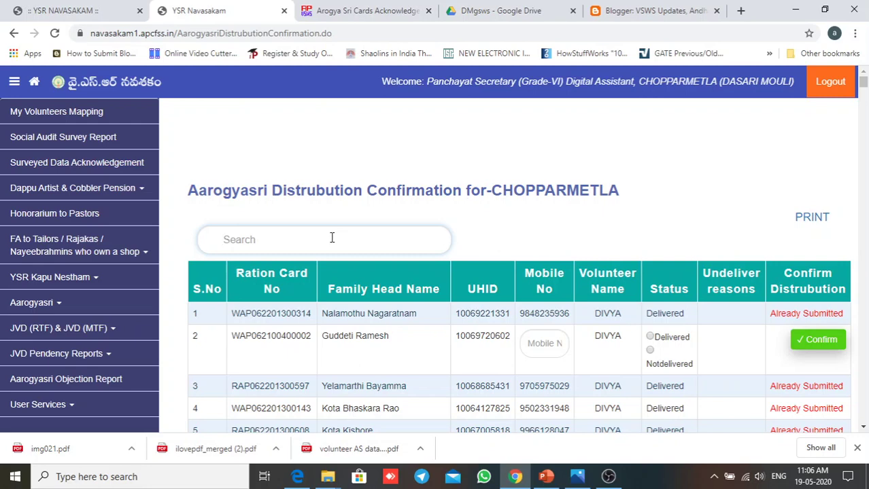
text(WAP)
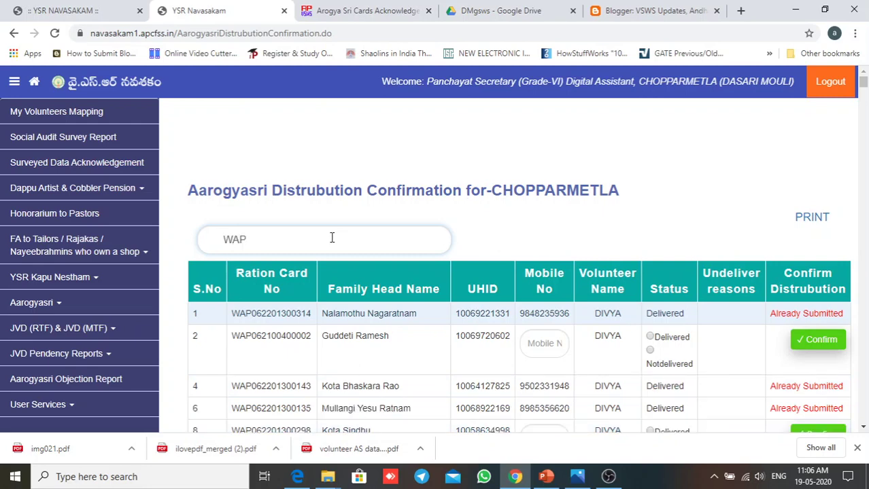
text(0612)
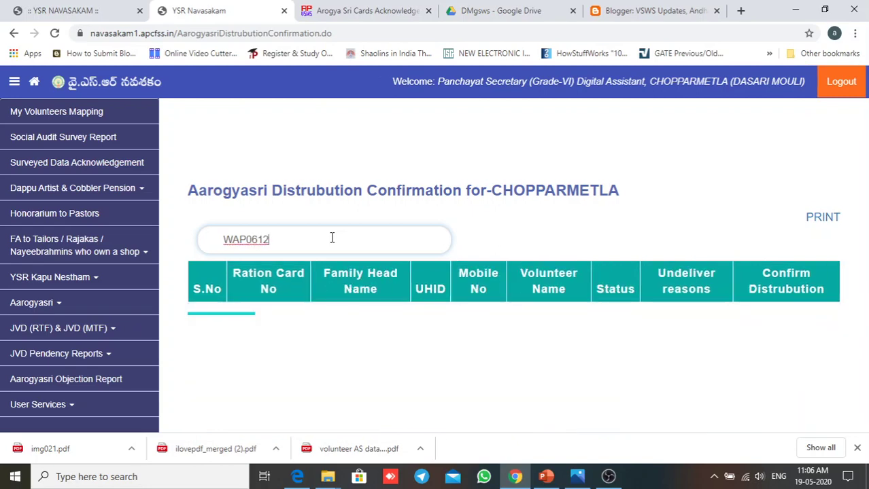
key(BackSpace)
key(BackSpace)
key(BackSpace)
key(BackSpace)
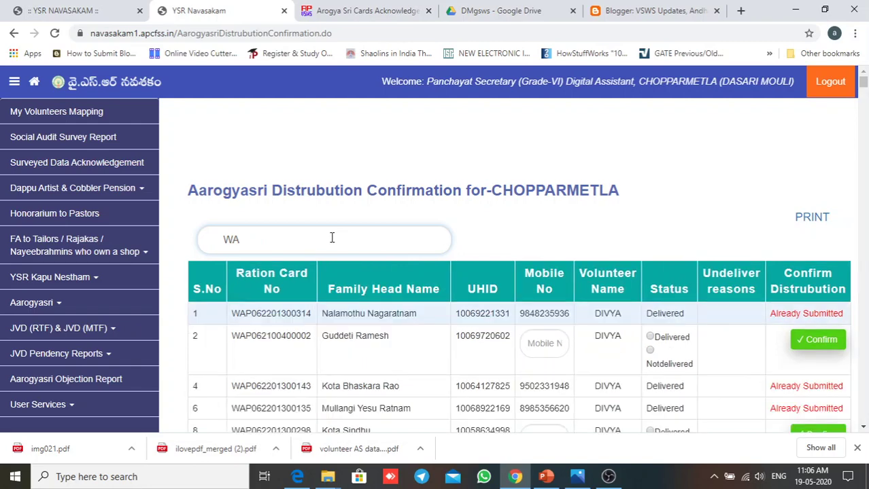
double_click(229, 240)
key(BackSpace)
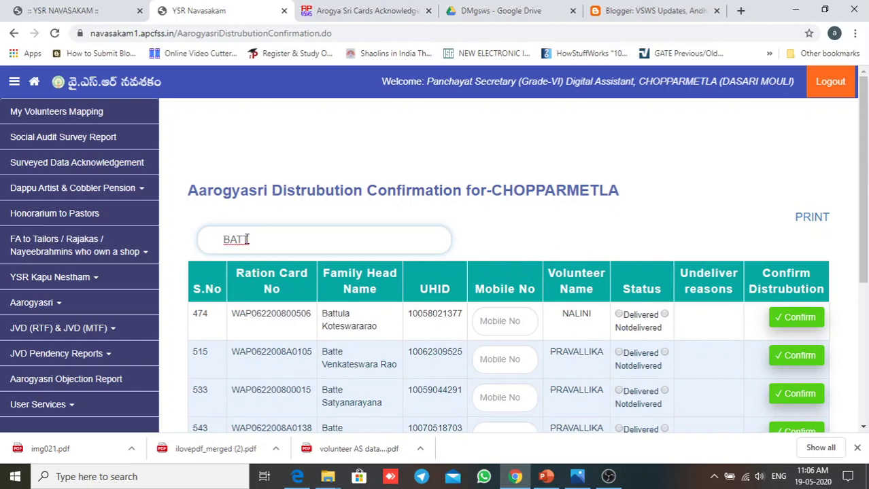
key(BackSpace)
key(BackSpace)
key(BackSpace)
key(BackSpace)
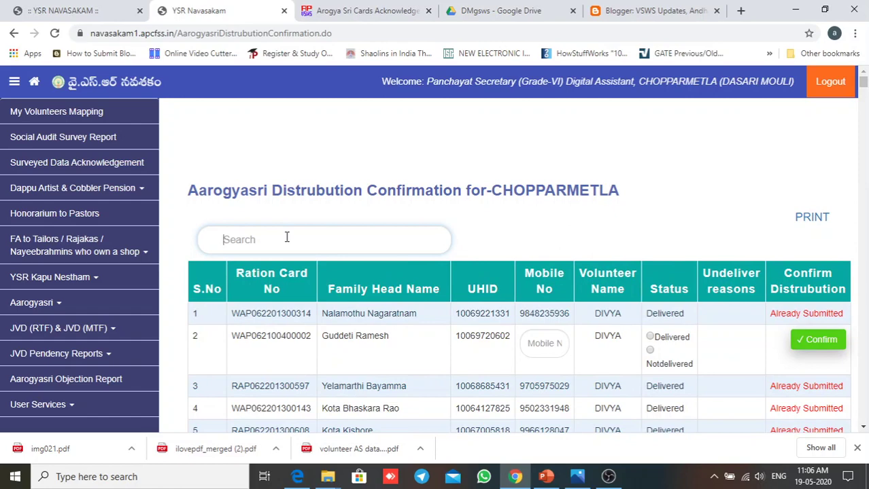
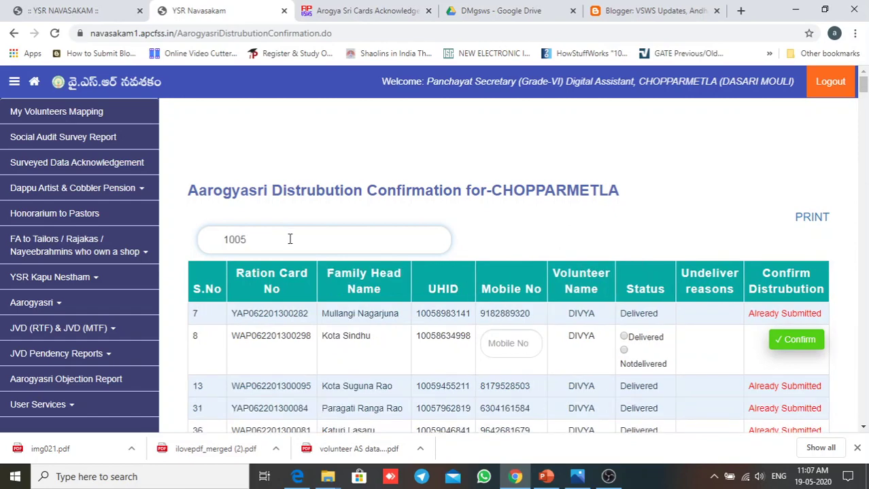
drag(247, 240, 216, 239)
key(BackSpace)
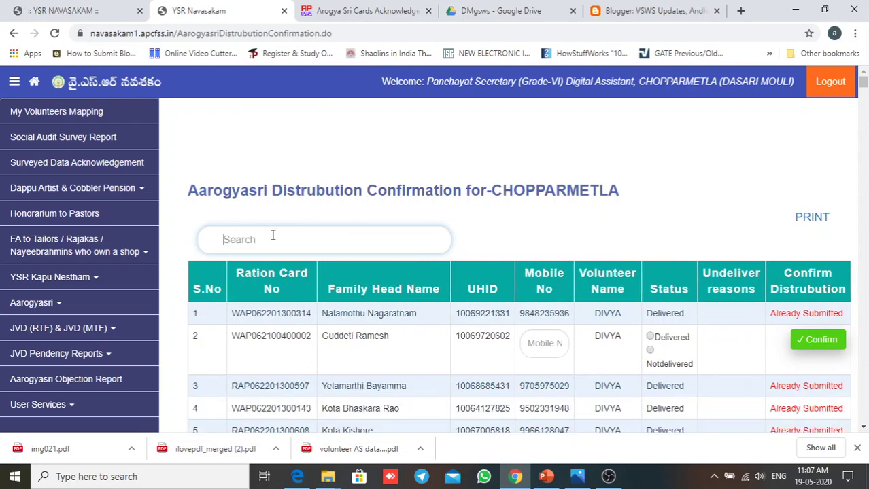
text(NAGESW)
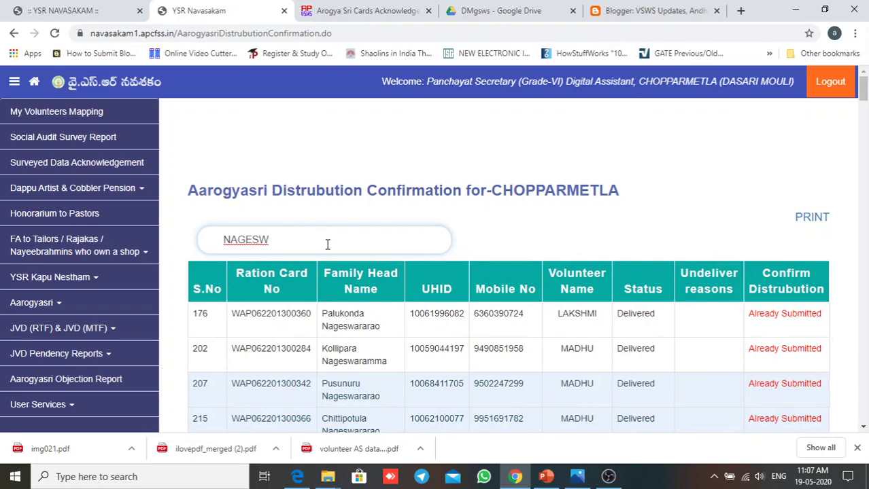
scroll(408, 272, down, 5)
scroll(535, 293, down, 2)
scroll(534, 296, up, 7)
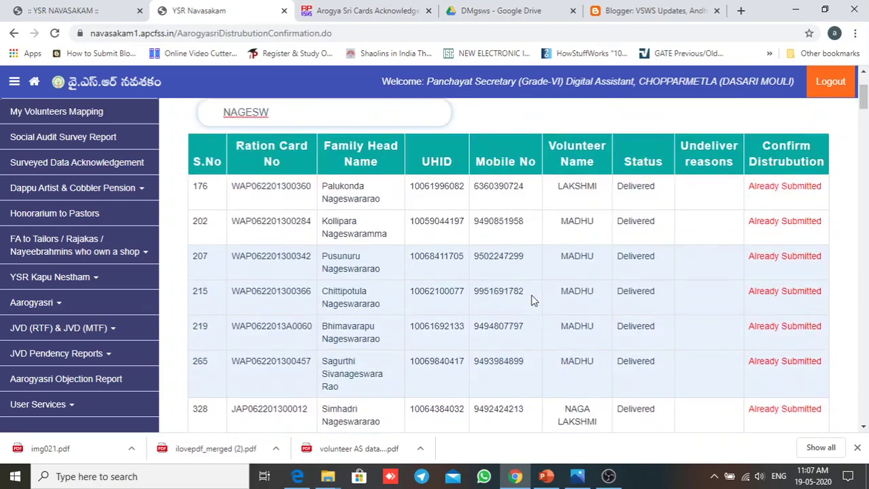
drag(277, 241, 206, 240)
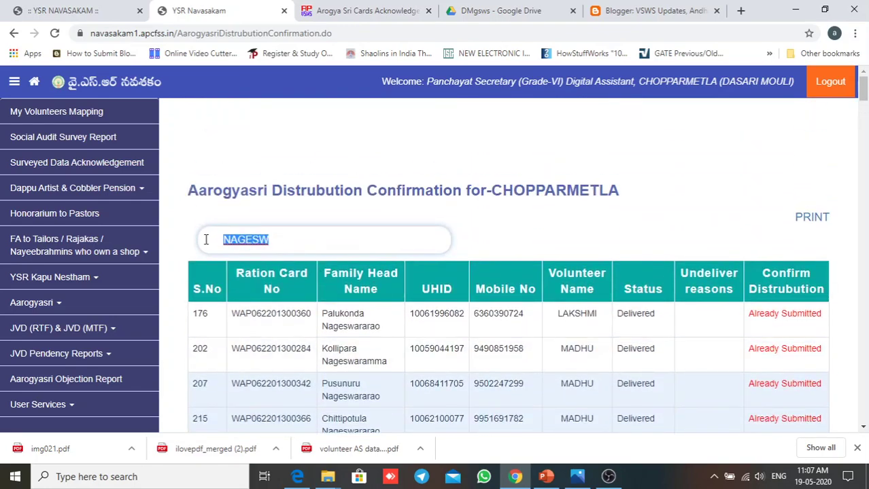
text(MADHU)
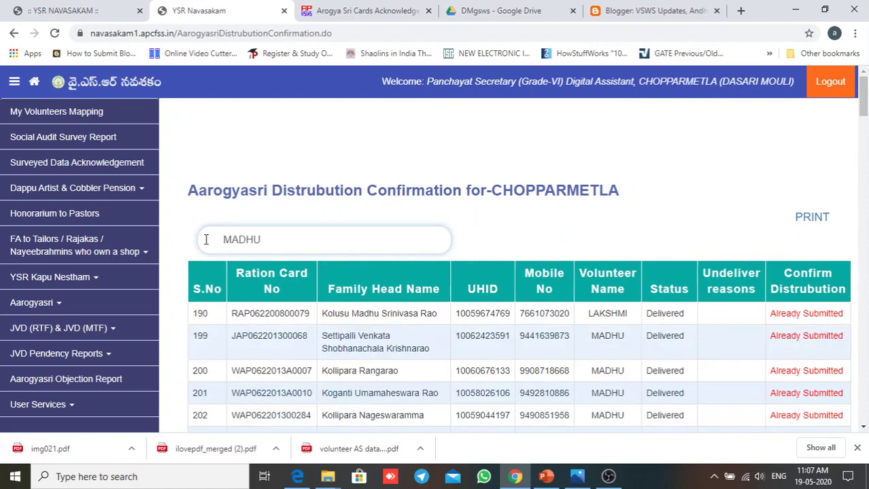
scroll(447, 326, down, 10)
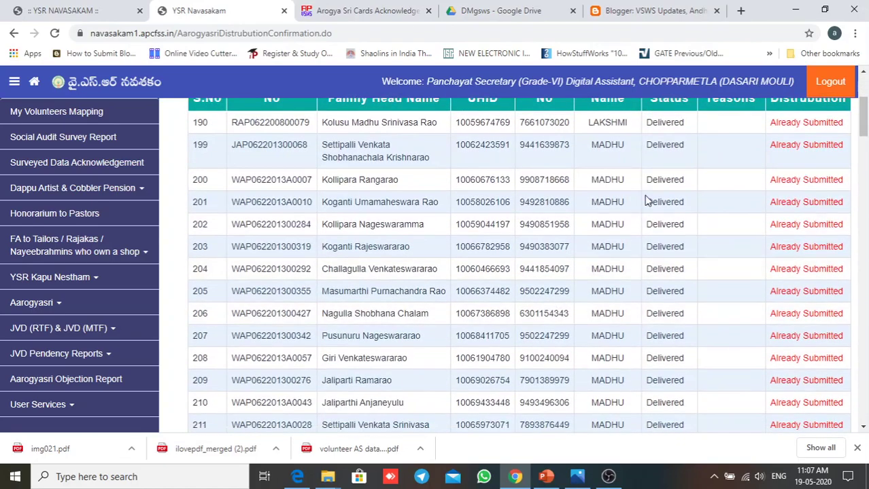
scroll(628, 306, down, 3)
scroll(612, 329, up, 10)
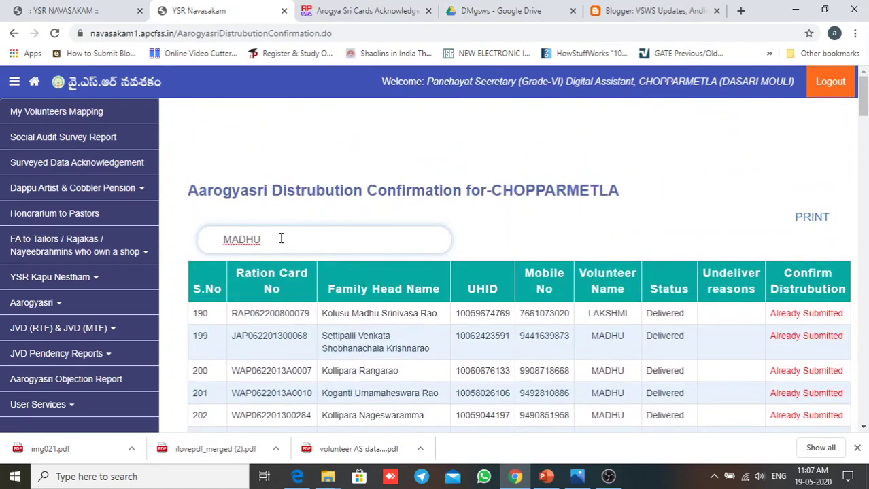
drag(280, 238, 213, 235)
key(BackSpace)
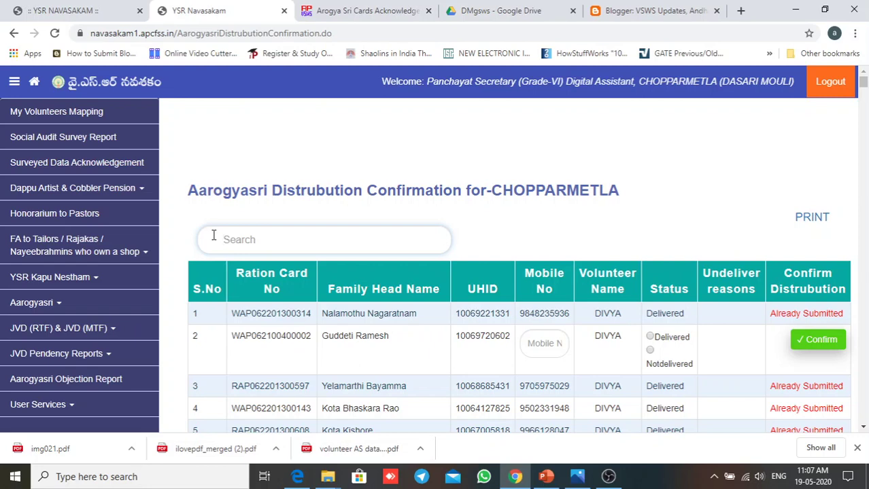
Step: Mark row 2 Notdelivered and close the Undeliver reasons list without choosing
click(213, 235)
scroll(640, 242, down, 2)
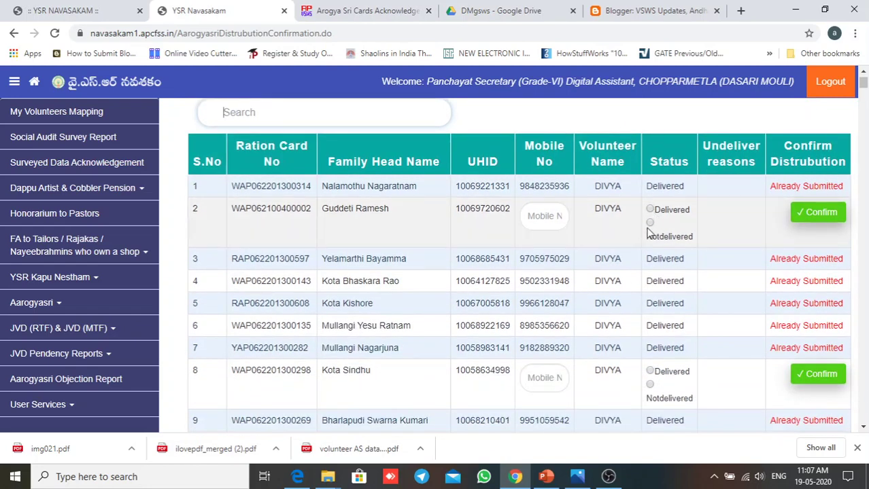
click(650, 225)
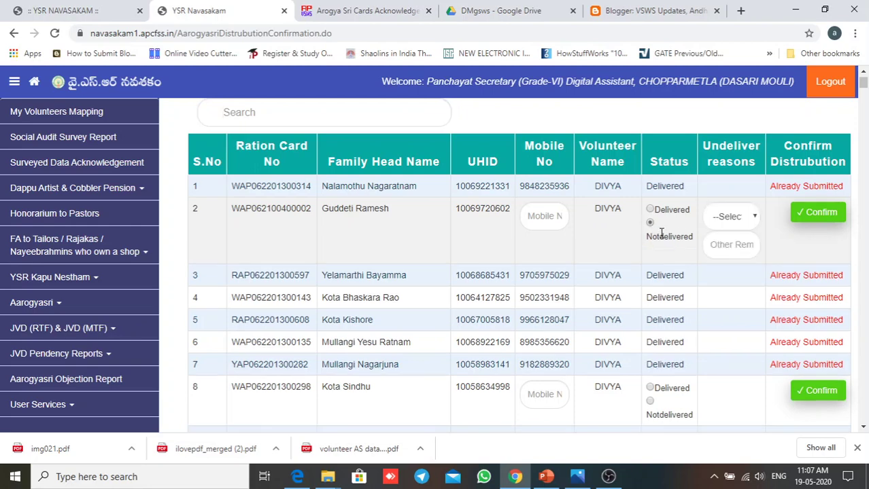
click(750, 224)
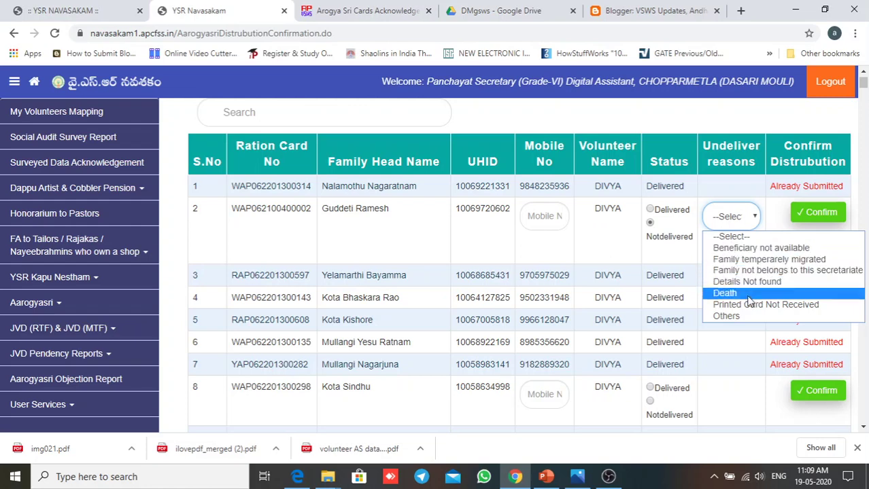
click(690, 255)
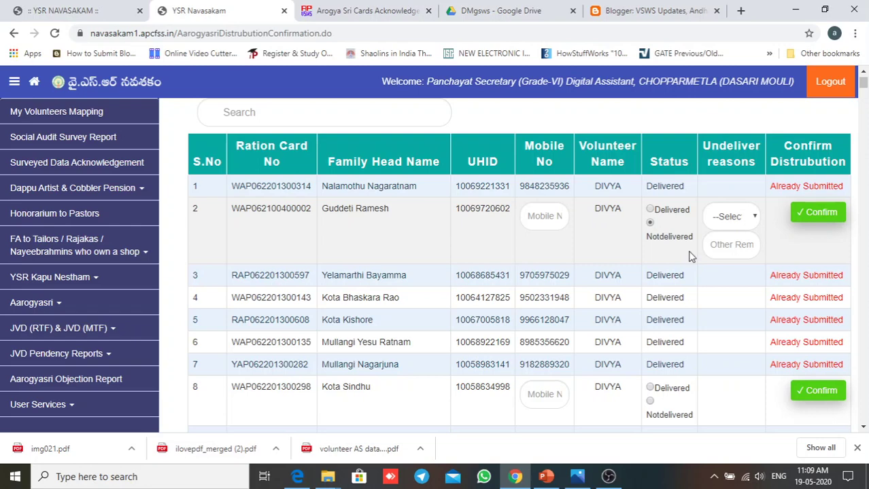
Step: Toggle row 2 to Delivered and back to Notdelivered, leaving no reason selected
click(650, 222)
click(651, 223)
click(739, 224)
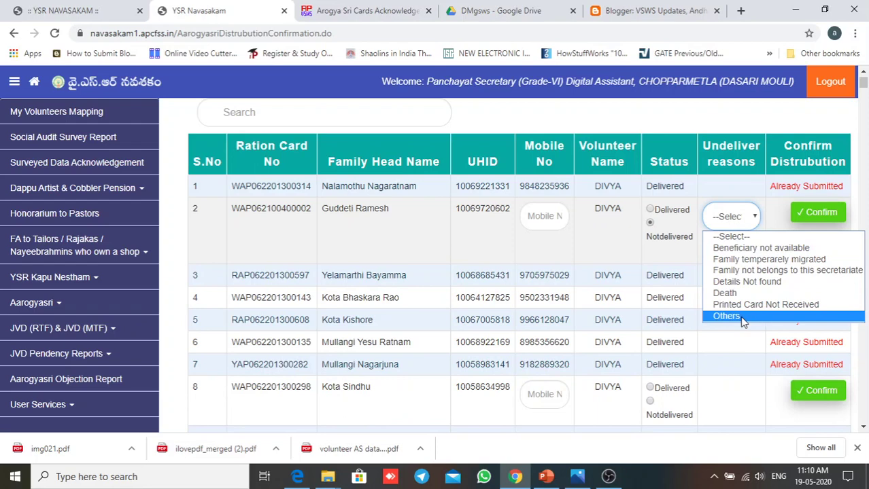
click(688, 262)
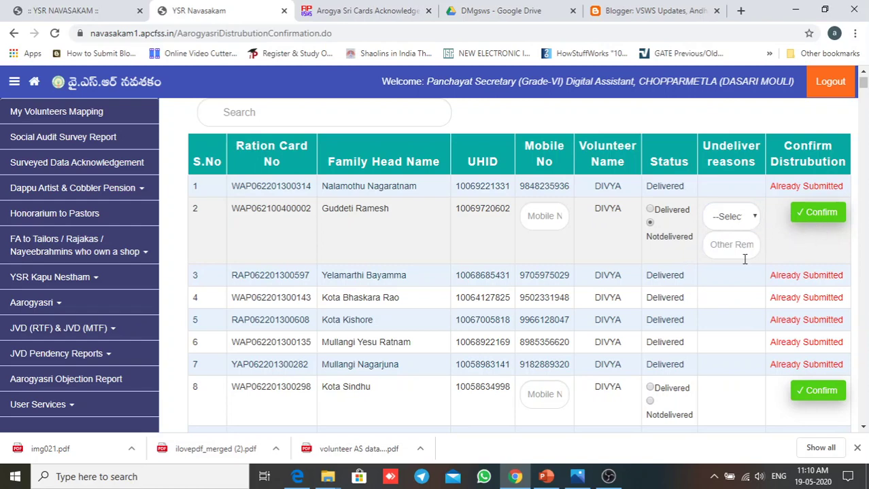
Step: Highlight and then clear row 3's Already Submitted status text
scroll(534, 265, up, 2)
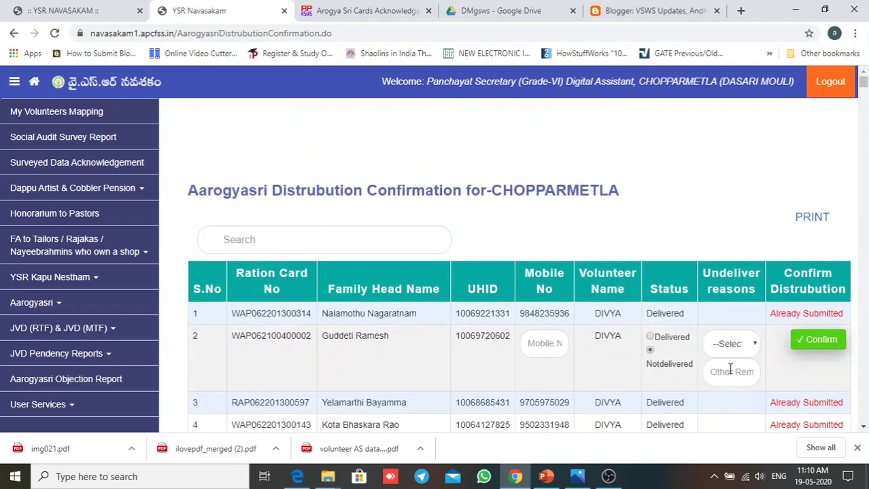
scroll(797, 387, down, 2)
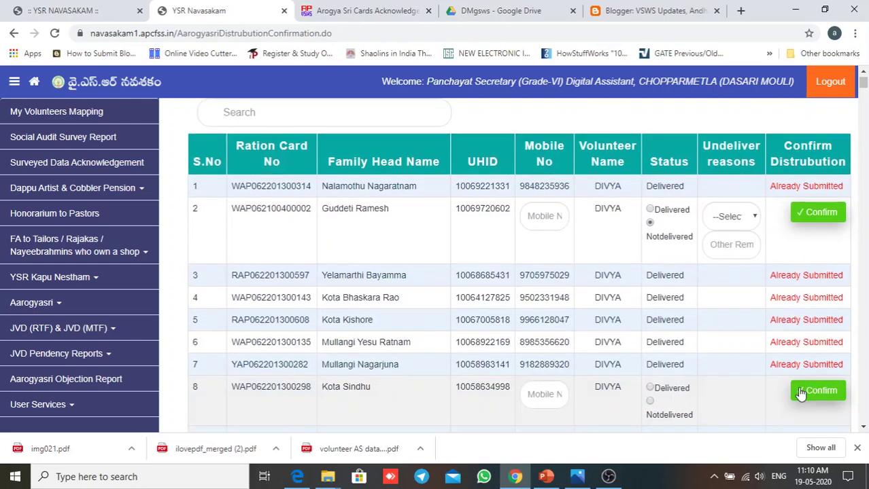
drag(770, 275, 846, 279)
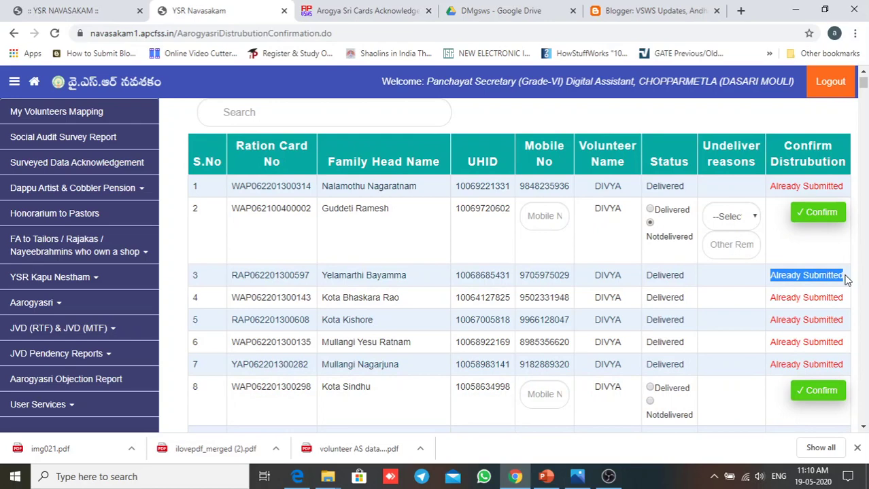
click(730, 288)
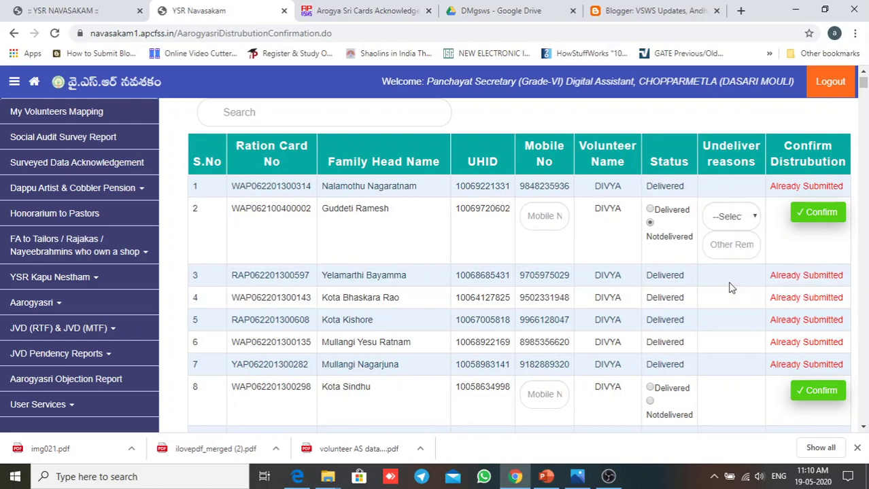
scroll(731, 287, up, 3)
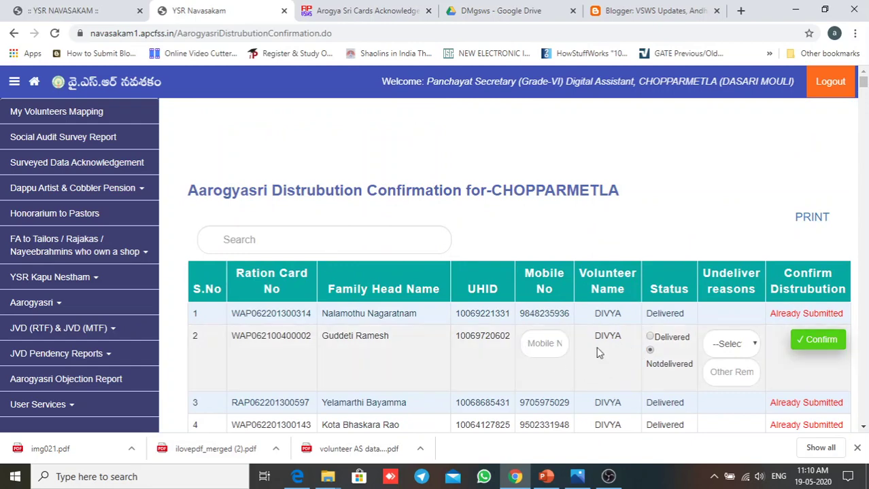
Step: Search the table by the beneficiary's UHID and focus row 543's Mobile No field
click(354, 241)
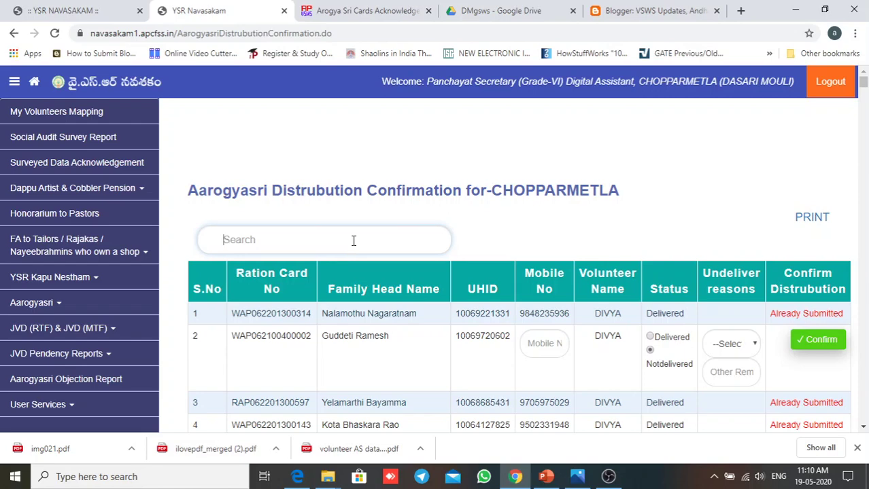
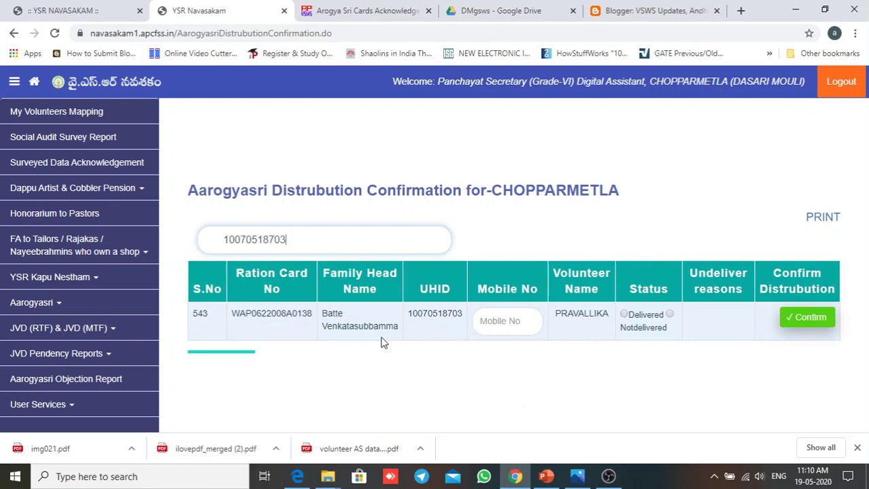
click(514, 325)
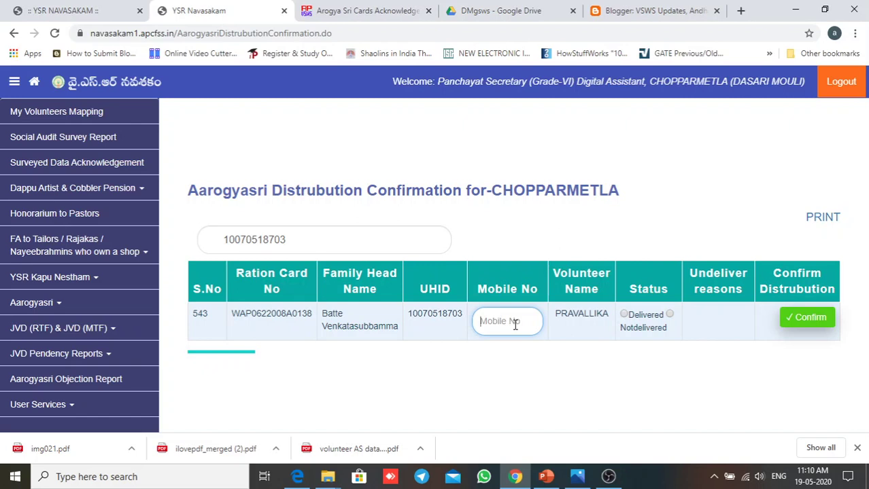
Step: Set row 543 to Notdelivered, reason Death, Other Remarks DEATH, and Confirm
click(669, 315)
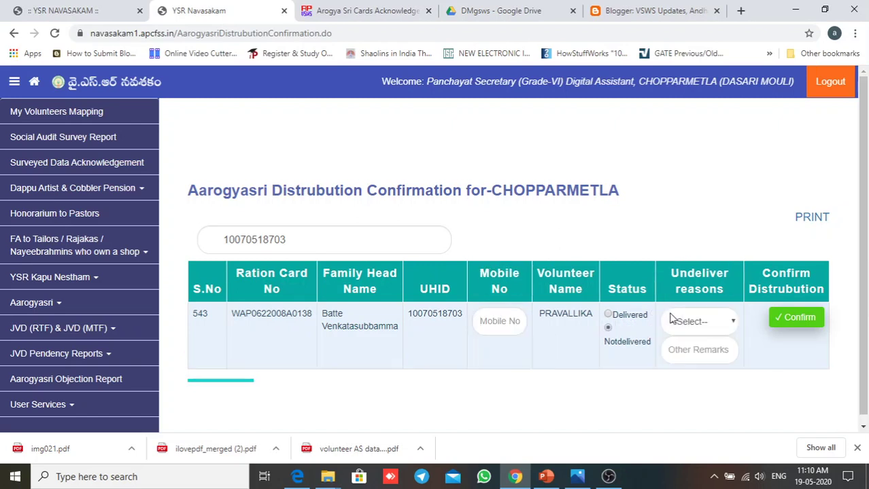
click(707, 326)
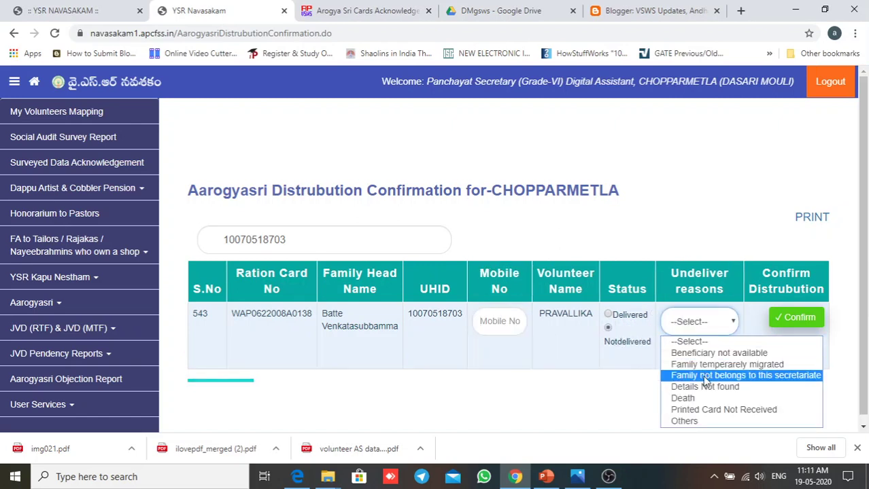
click(687, 398)
click(698, 351)
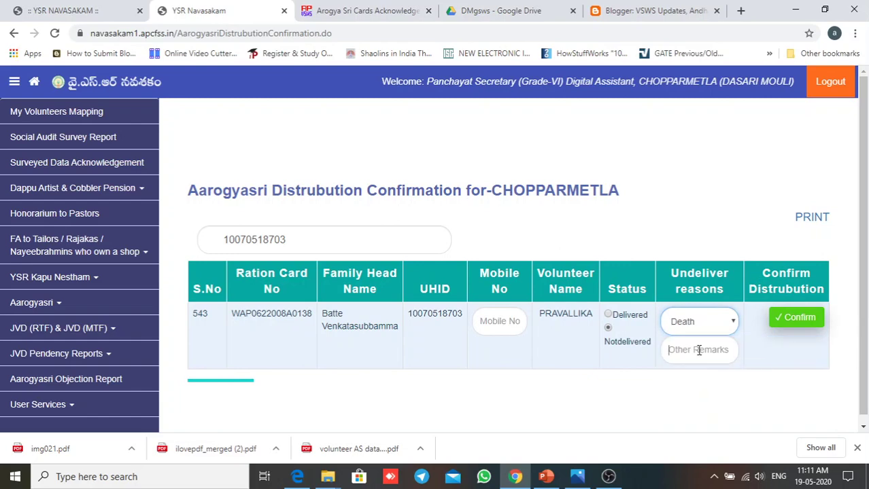
text(DEATH)
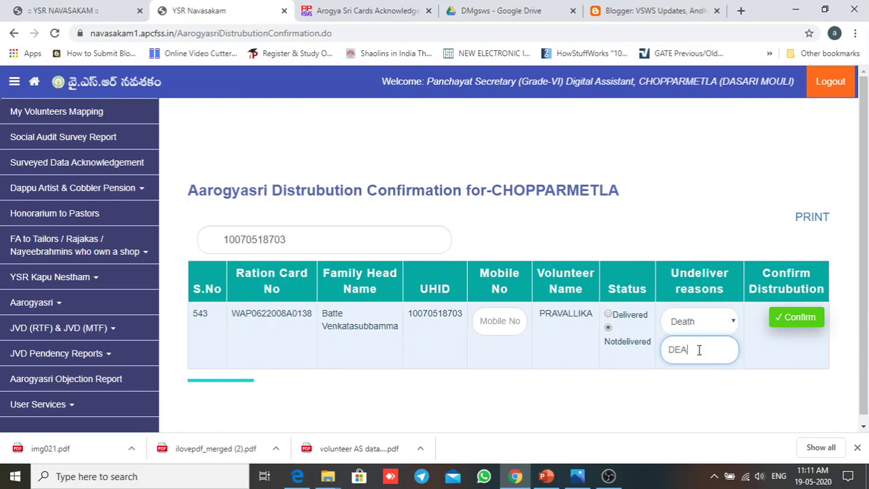
click(742, 396)
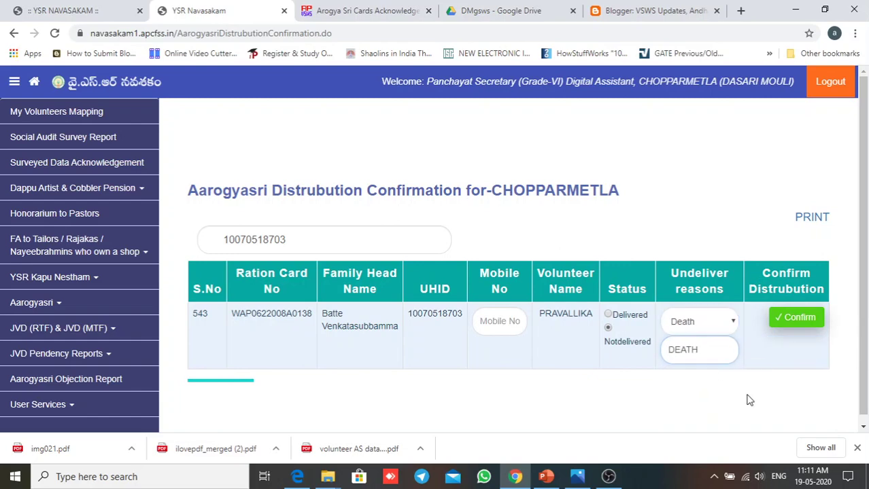
click(792, 330)
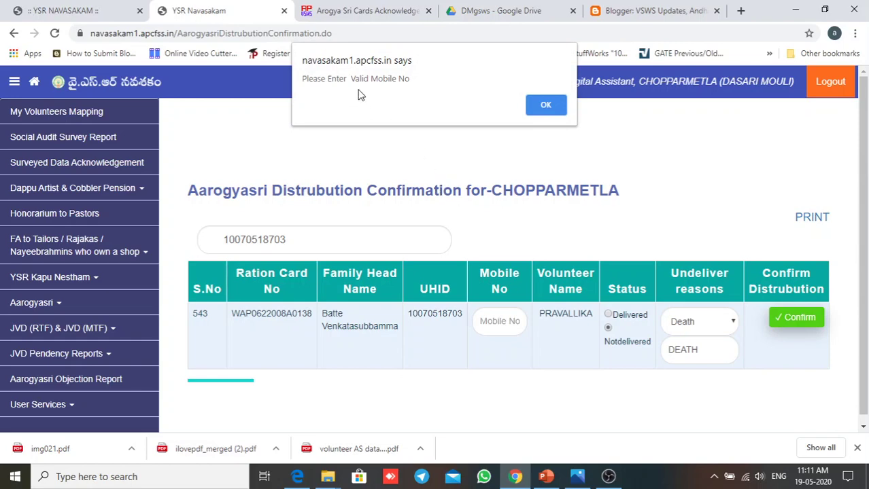
Step: Dismiss the invalid mobile number alert and delete the UHID from the Search box
click(545, 106)
click(500, 327)
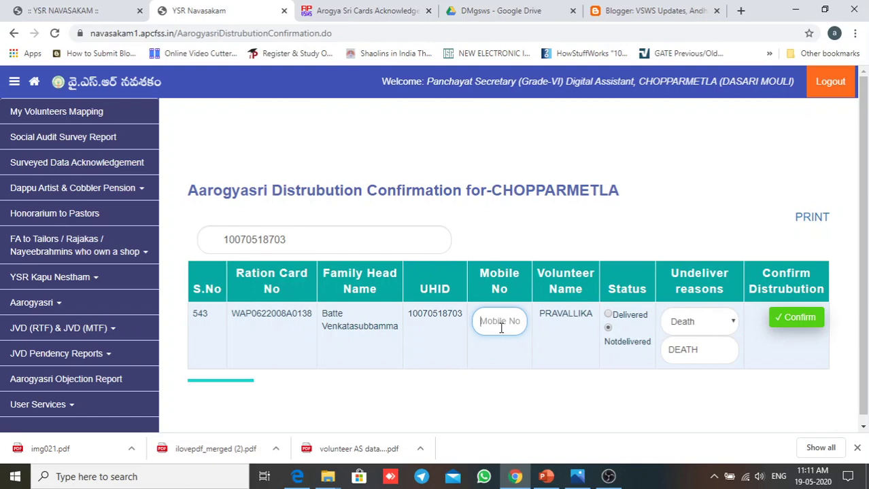
click(512, 323)
drag(300, 240, 199, 242)
key(BackSpace)
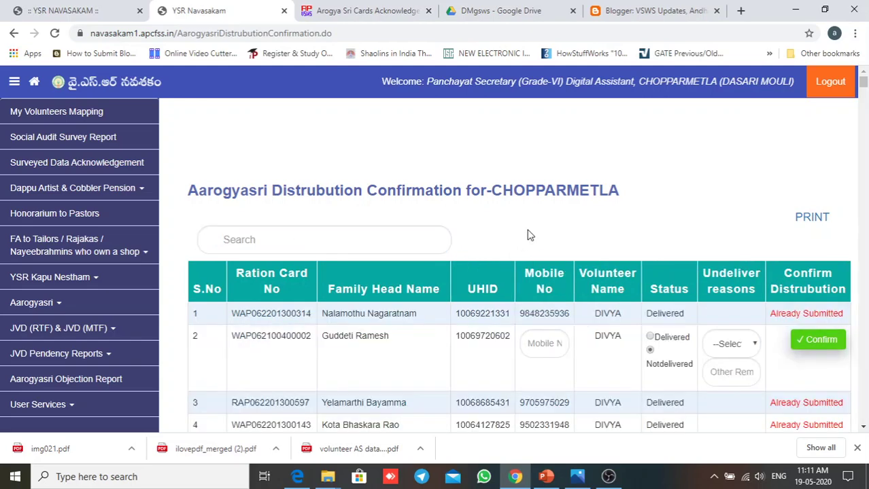
scroll(543, 224, down, 3)
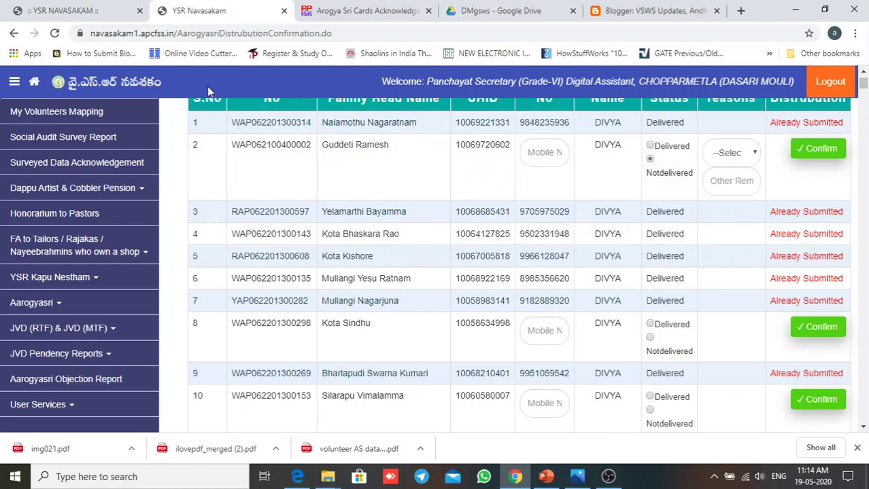
Step: Open the Arogya Sri Cards Acknowledgement post and read Steps 1–8 down to the Download Now links
click(360, 10)
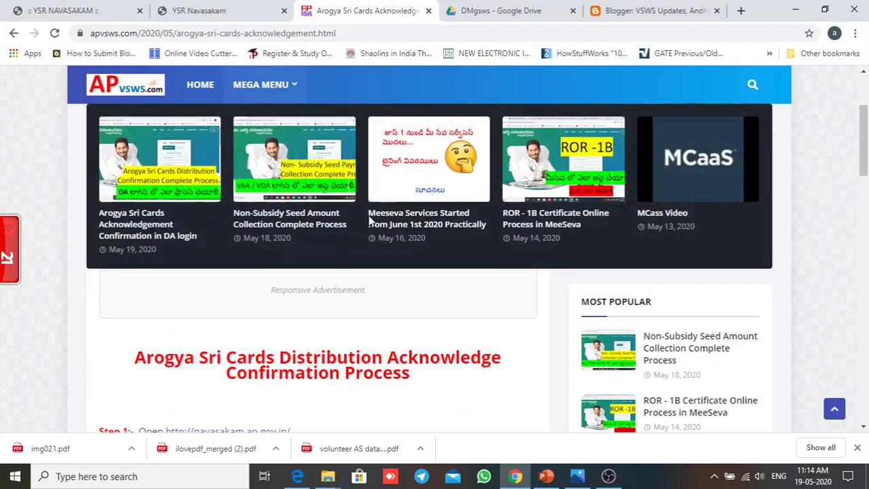
scroll(364, 262, down, 2)
scroll(440, 257, down, 3)
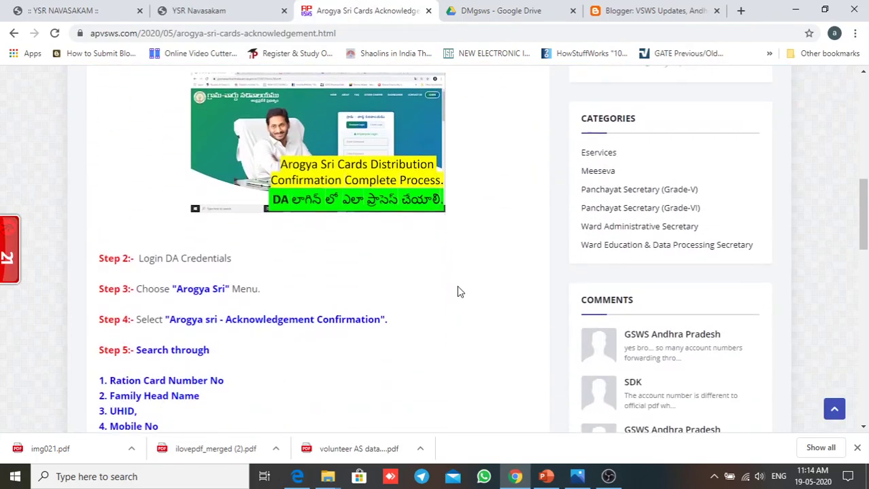
scroll(458, 291, down, 1)
scroll(458, 299, down, 2)
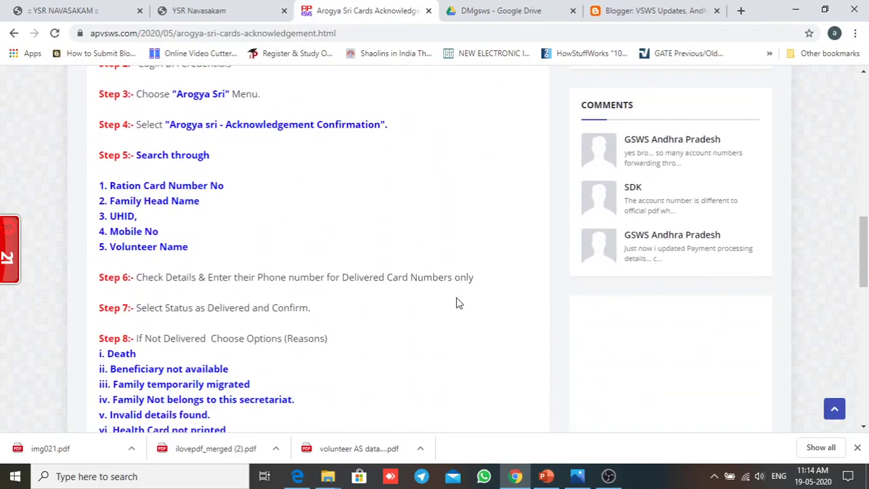
scroll(450, 304, down, 2)
scroll(401, 325, down, 2)
scroll(398, 313, up, 4)
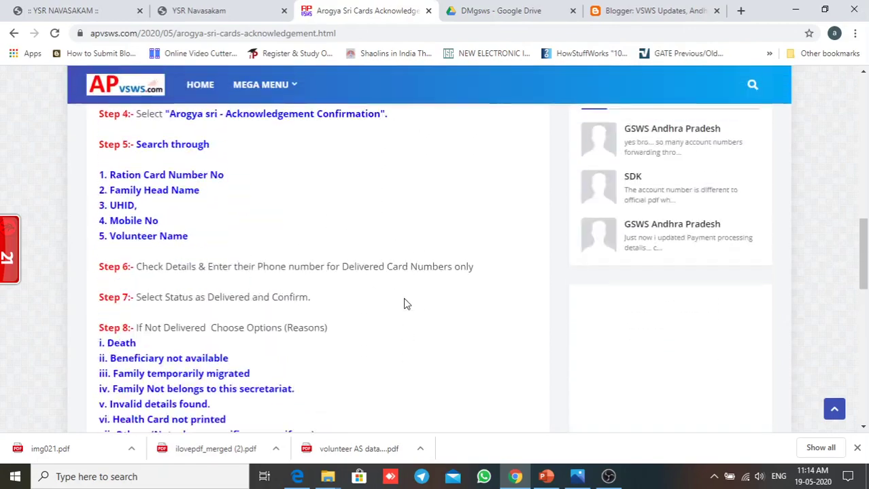
scroll(404, 304, up, 7)
scroll(382, 297, down, 3)
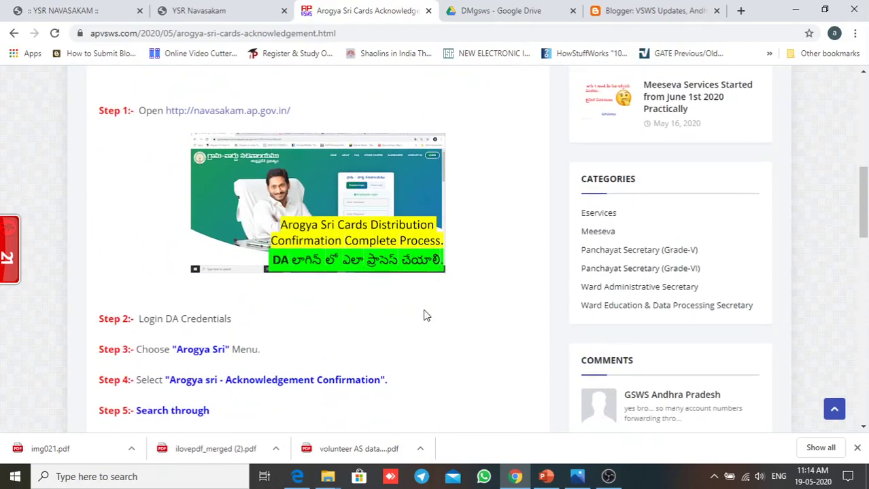
scroll(425, 316, down, 6)
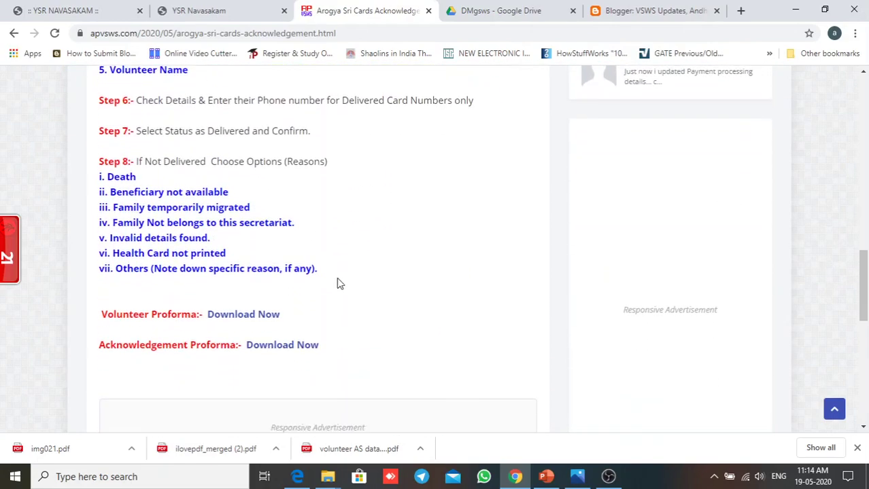
scroll(354, 259, down, 3)
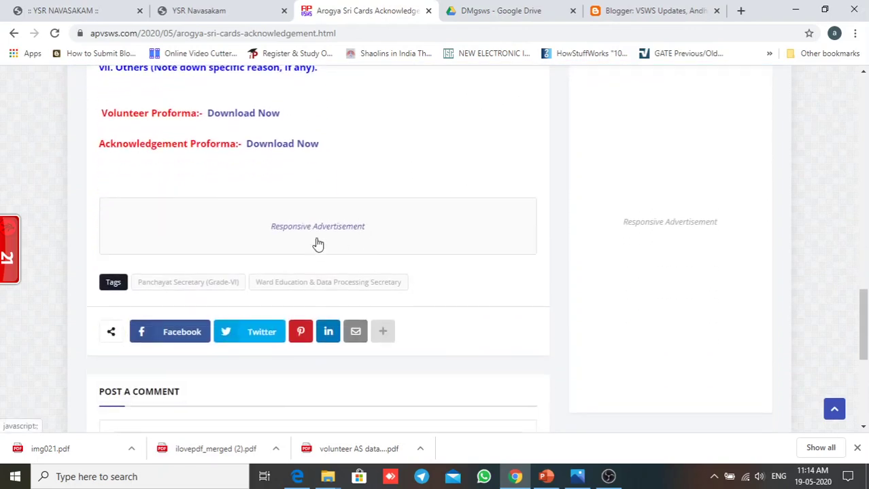
scroll(318, 245, up, 2)
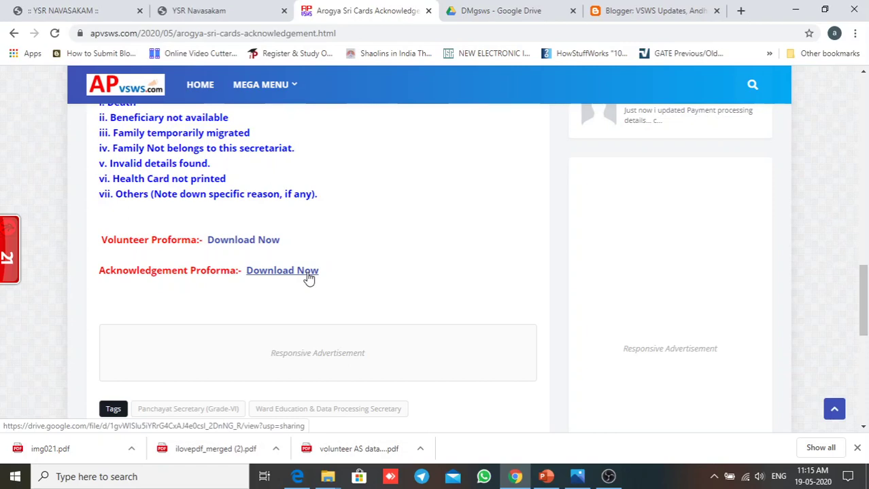
Step: Open Acknowledgement form.pdf in Google Drive, scroll through it, and return to the blog
click(301, 276)
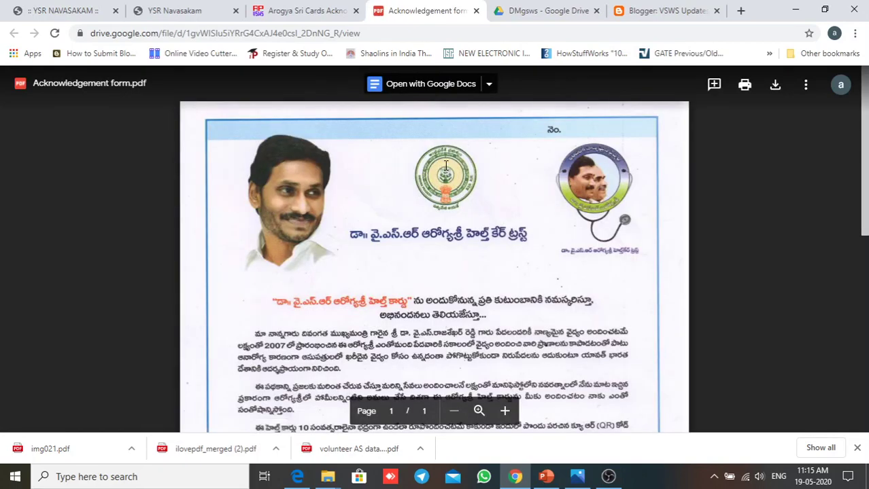
scroll(514, 150, down, 4)
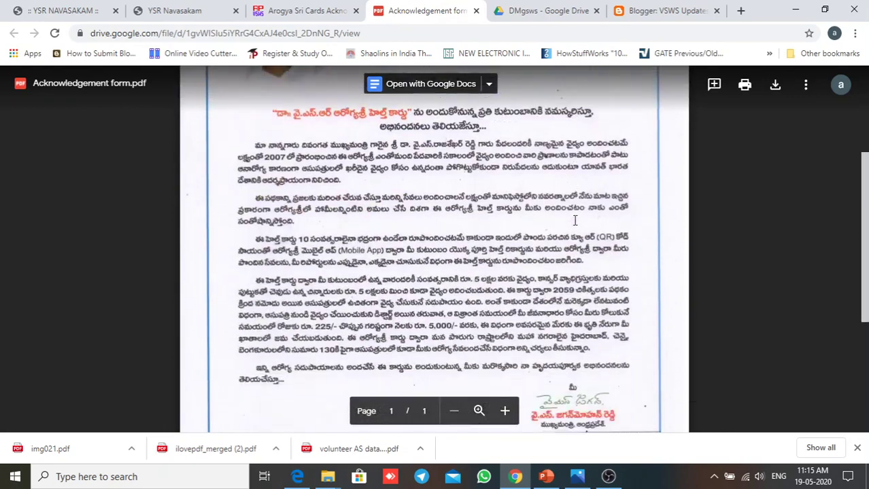
scroll(556, 241, down, 3)
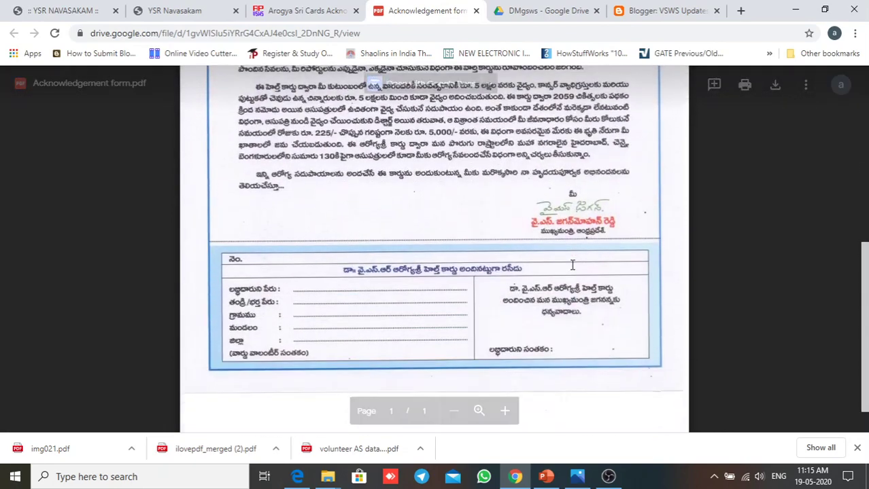
scroll(574, 271, up, 4)
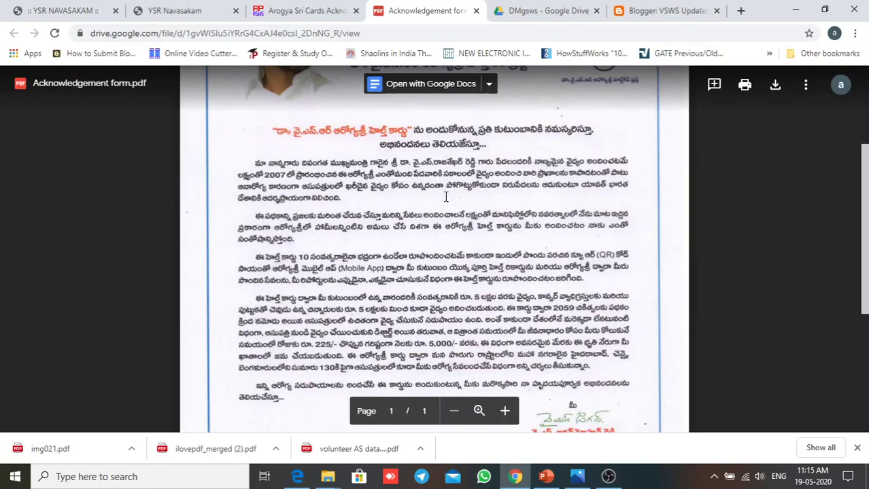
scroll(491, 253, up, 3)
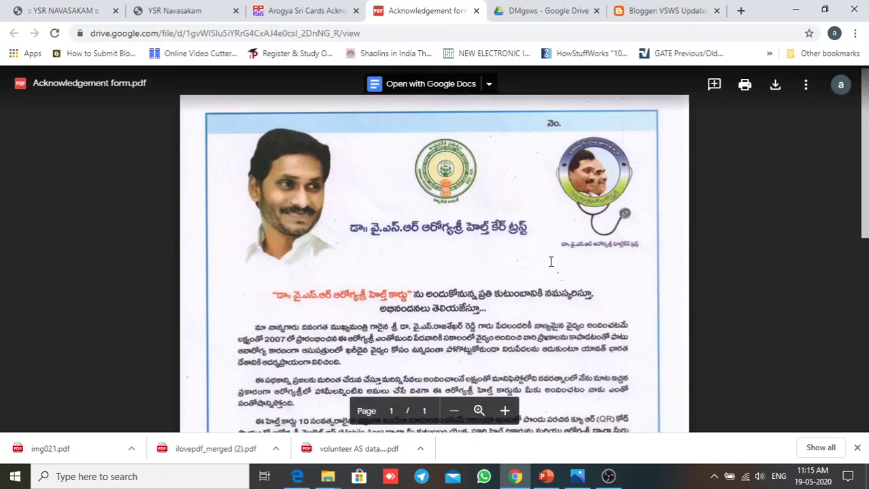
scroll(550, 262, down, 7)
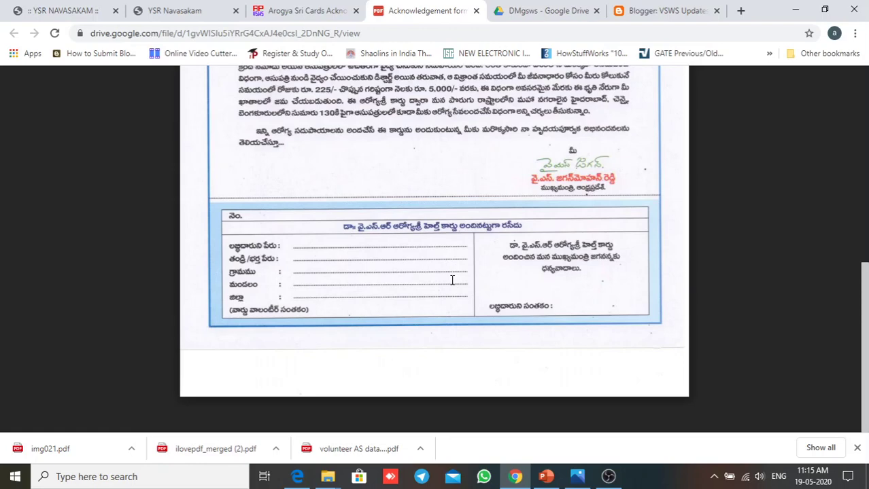
scroll(452, 280, up, 3)
scroll(501, 305, down, 2)
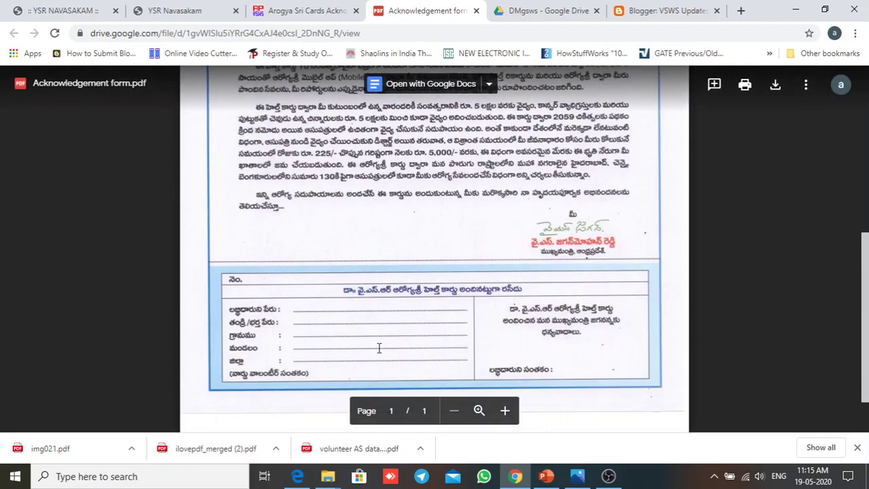
scroll(475, 320, up, 5)
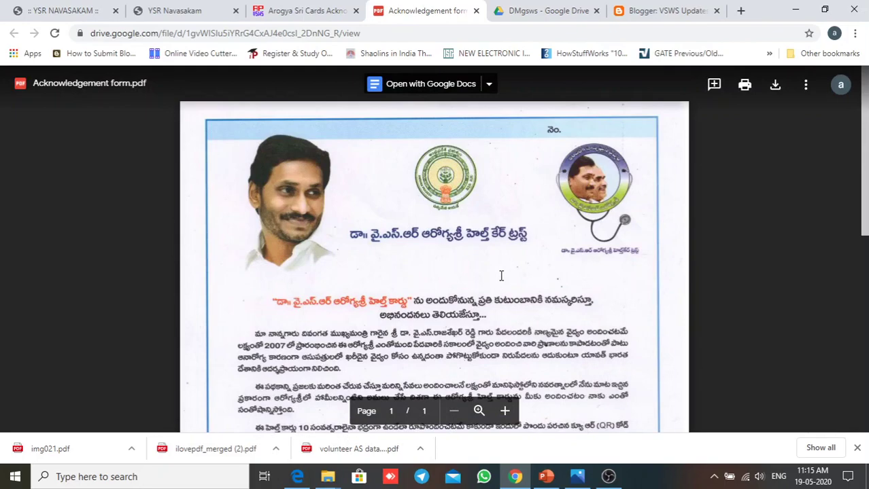
scroll(508, 287, down, 6)
scroll(306, 184, up, 5)
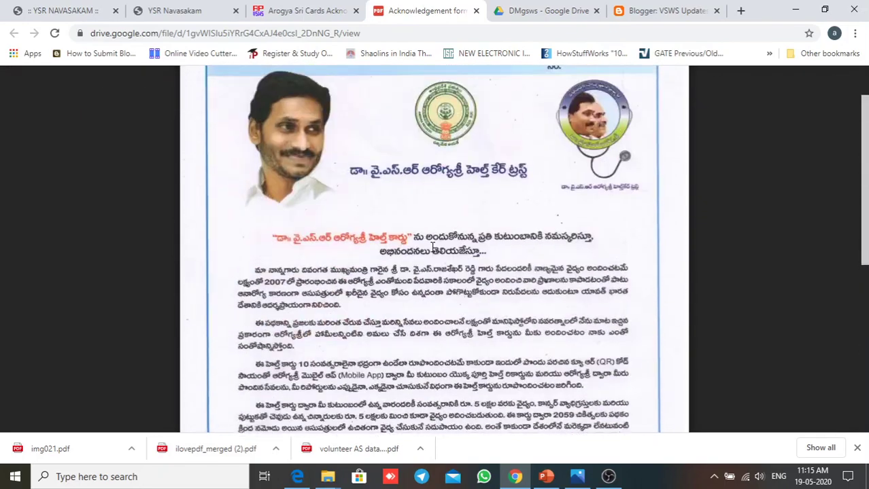
scroll(499, 302, down, 5)
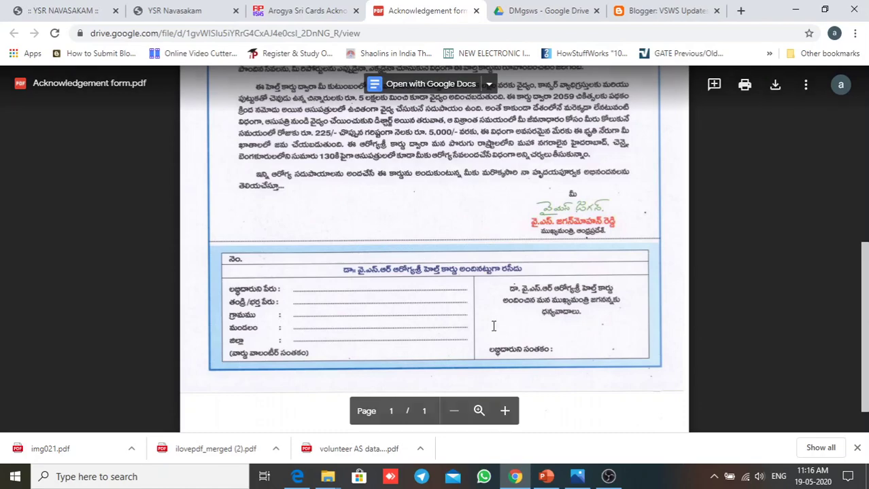
scroll(493, 324, up, 1)
scroll(435, 326, down, 1)
scroll(452, 296, up, 13)
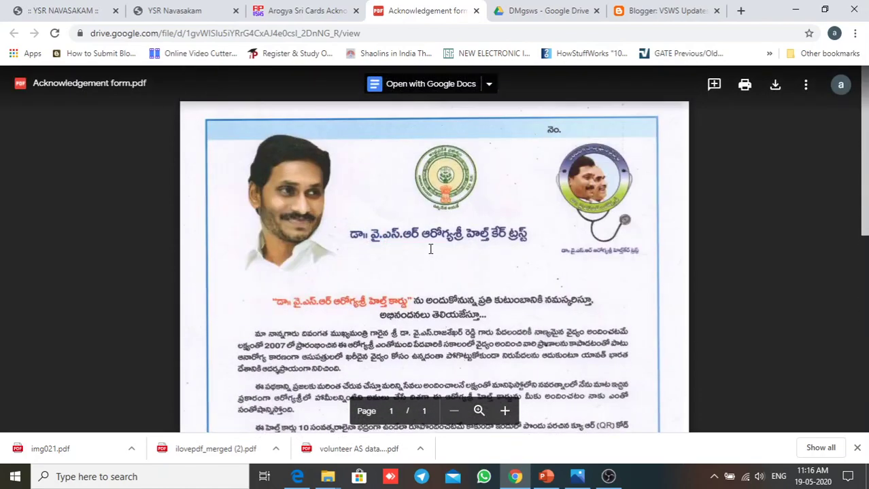
scroll(430, 249, down, 10)
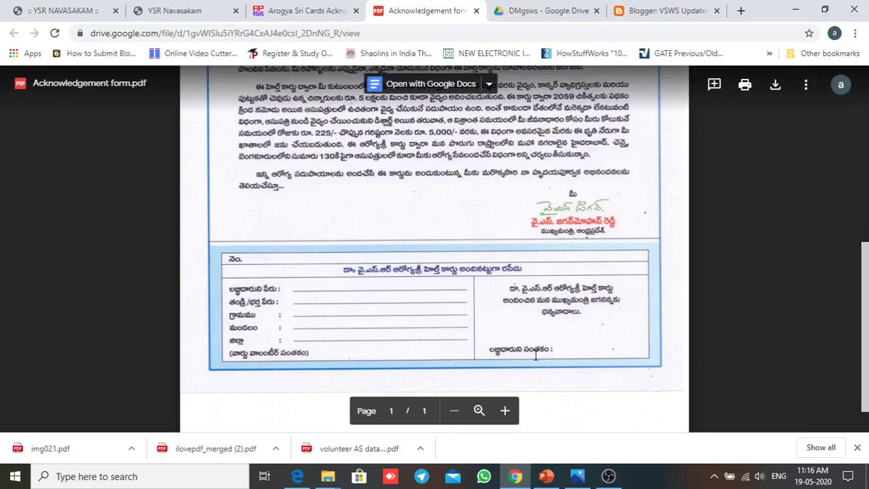
scroll(485, 256, up, 2)
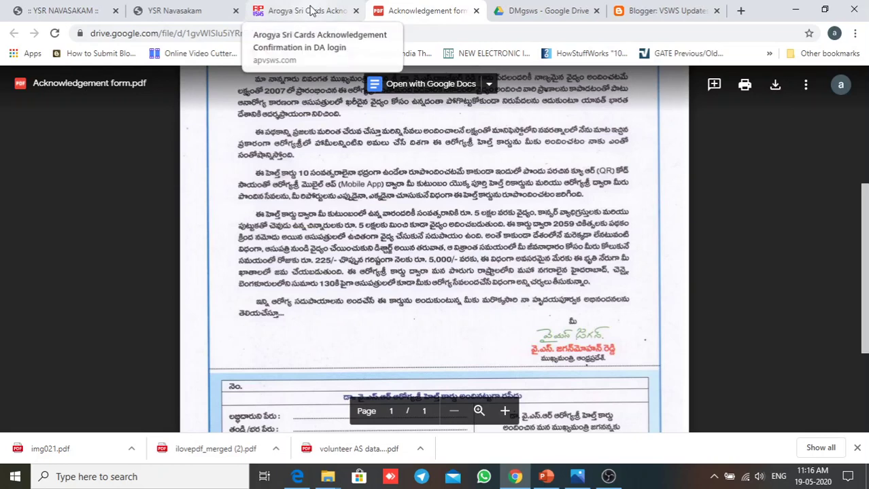
click(310, 11)
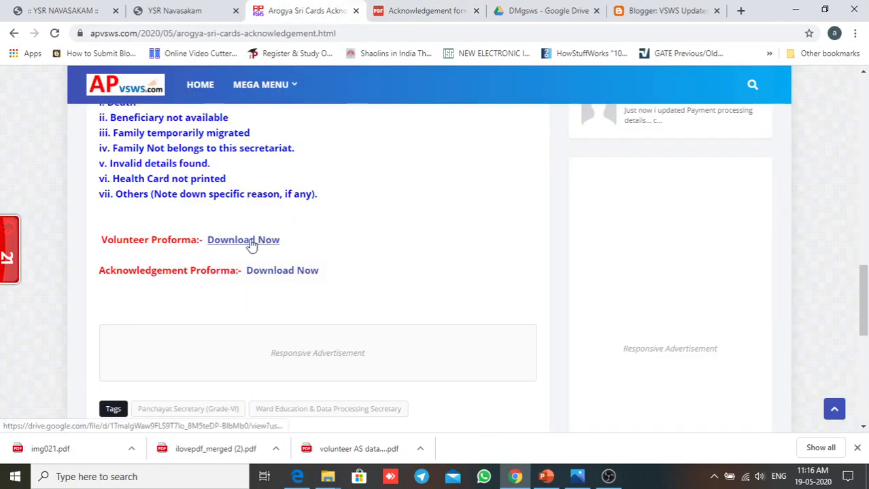
Step: Open AS Vol Proforma.pdf from the Volunteer Proforma link, then return to the blog
click(251, 243)
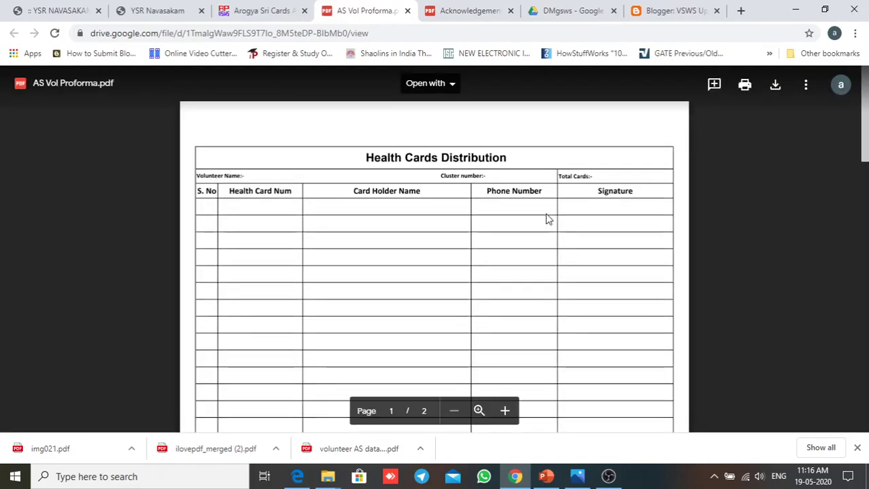
click(258, 11)
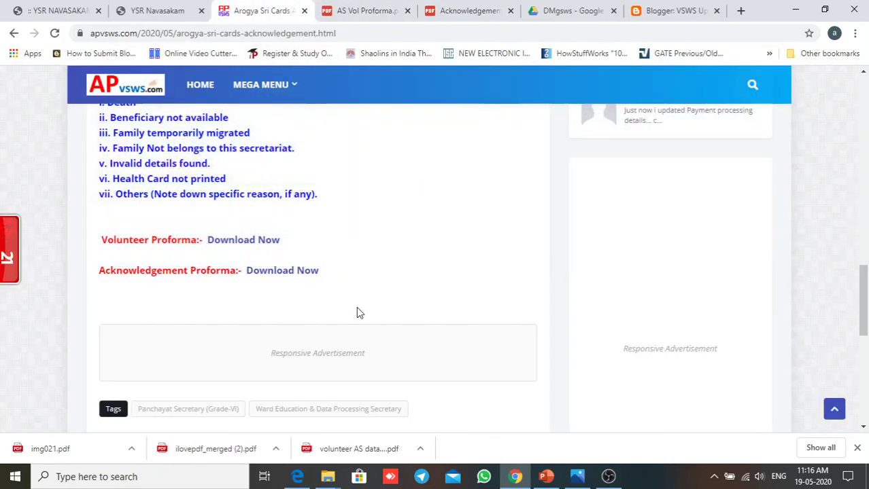